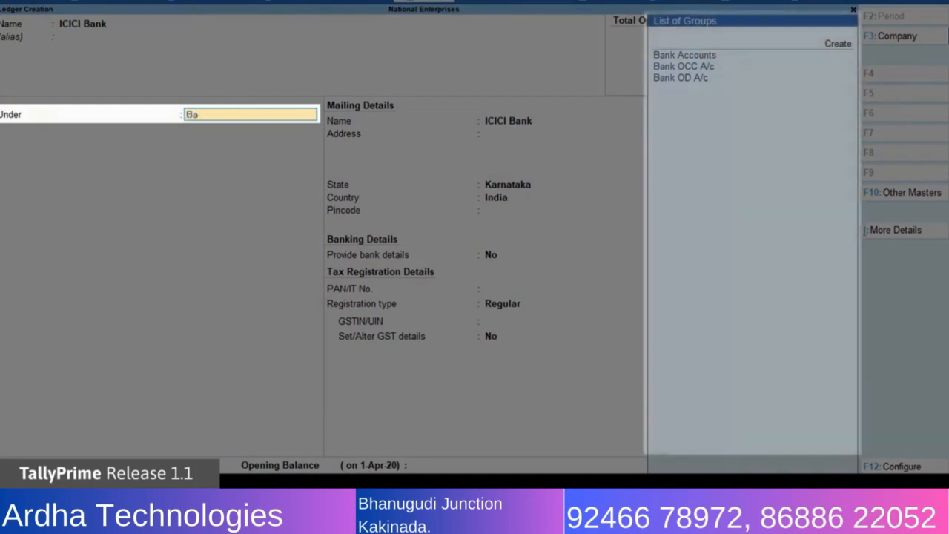
# Place the ICICI Bank ledger under Bank Accounts and enter its account number and IFS code ICIC0006561.
pyautogui.press('Return')
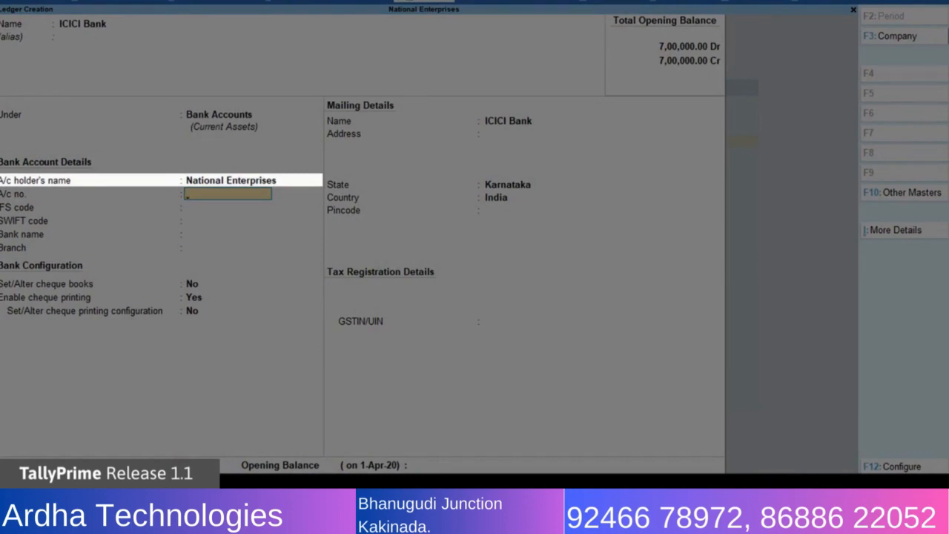
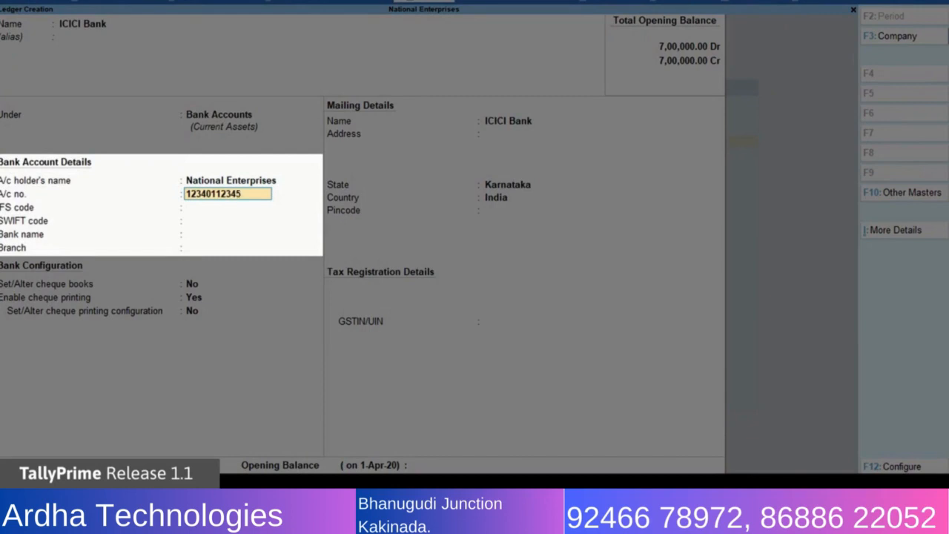
pyautogui.press('Return')
pyautogui.write('ICIC00065')
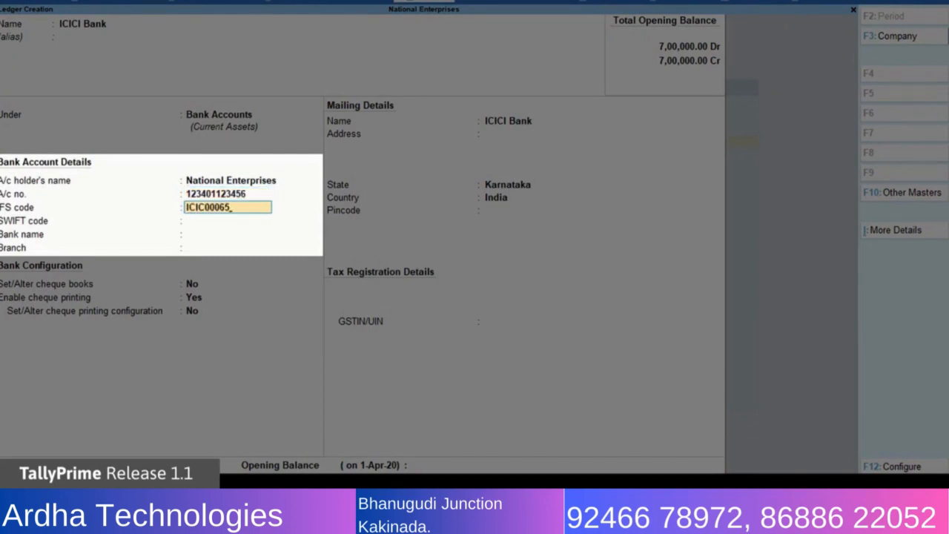
pyautogui.write('61')
pyautogui.press('Return')
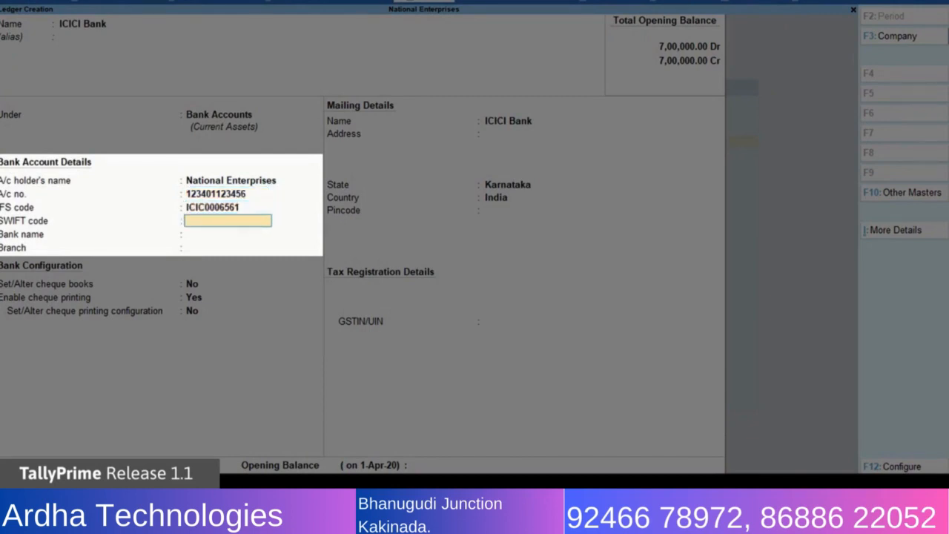
# Leave the SWIFT code blank, choose ICICI Bank (India) as the bank name and enter M.G.Road as the branch.
pyautogui.press('Return')
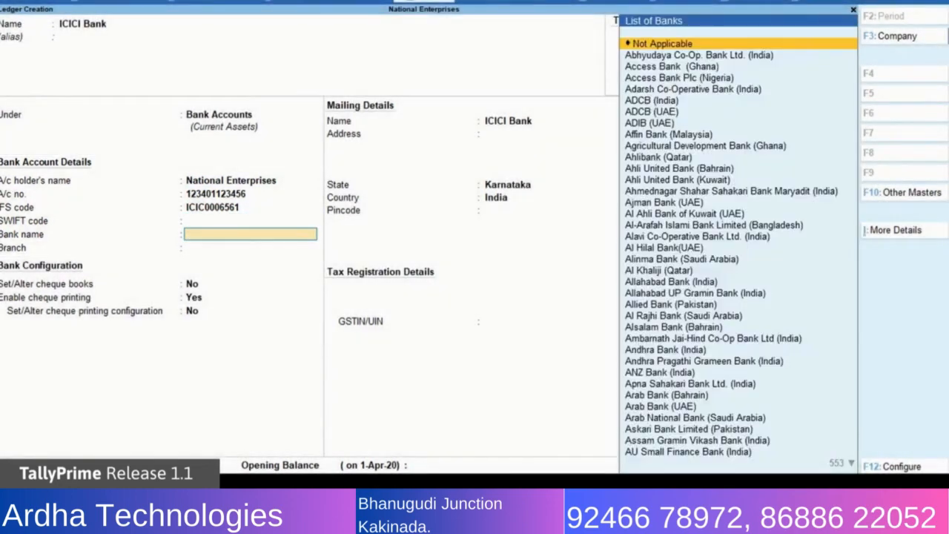
pyautogui.write('Ici')
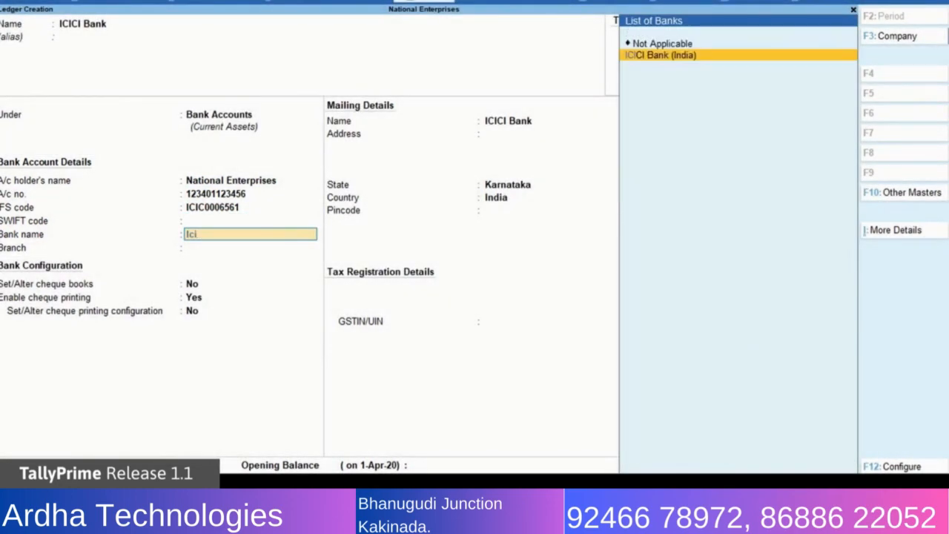
pyautogui.press('Return')
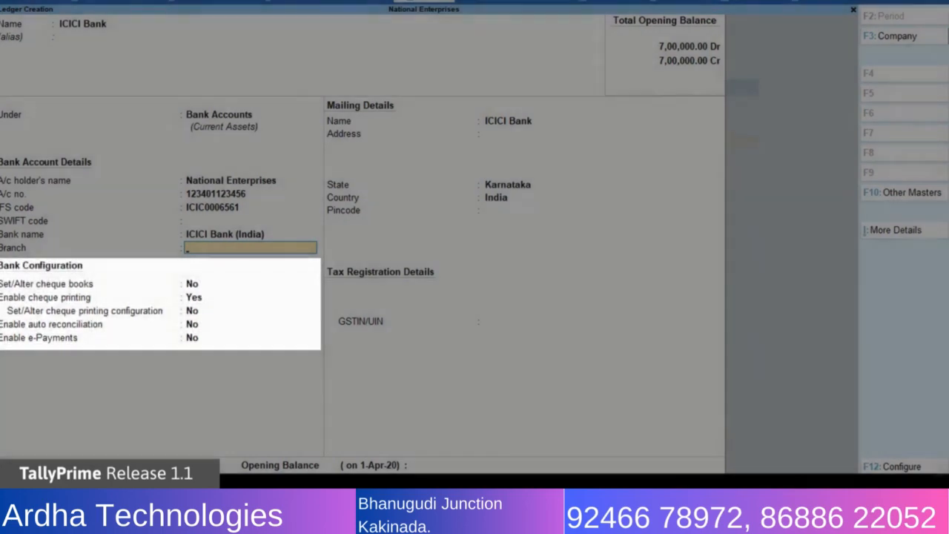
pyautogui.write('M.G')
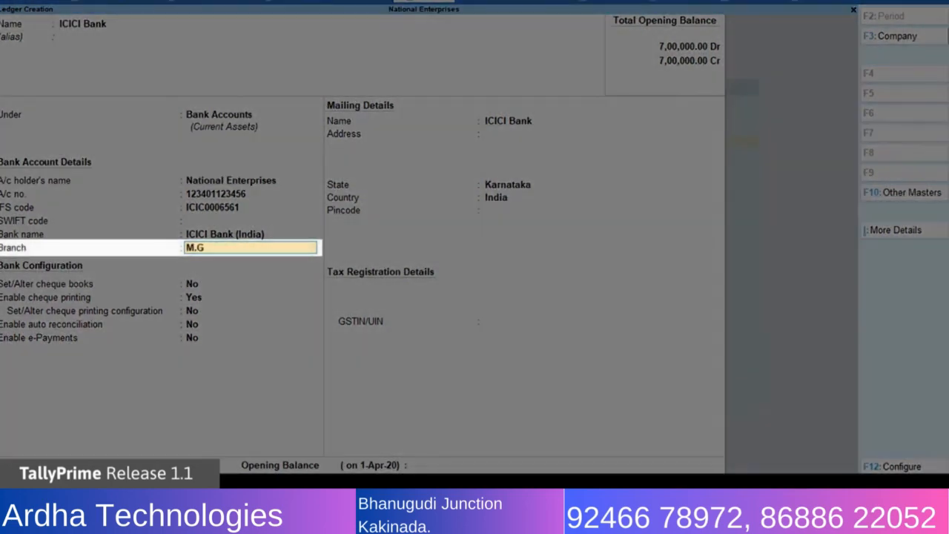
pyautogui.write('.Road')
pyautogui.press('Return')
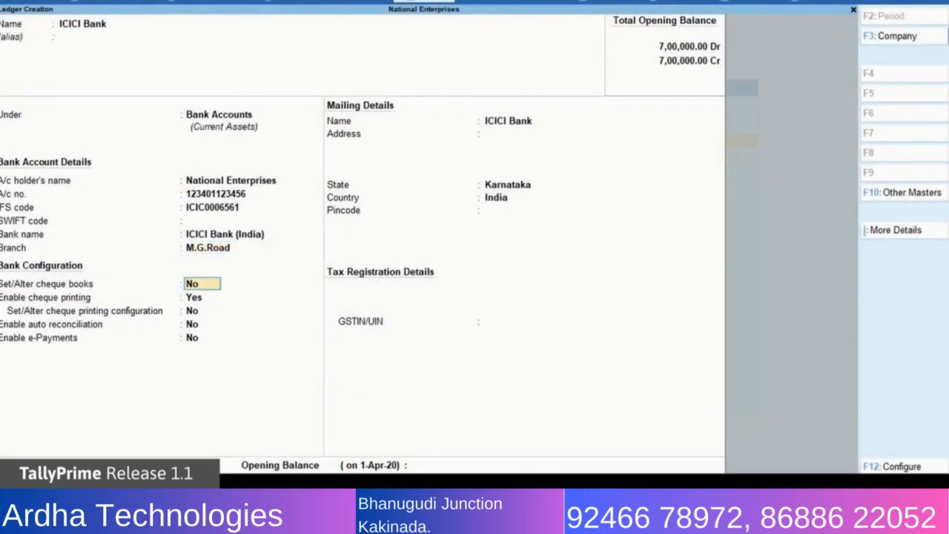
# Keep the cheque and auto reconciliation settings as they are, enable e-Payments and decline viewing the banks' contact details.
pyautogui.press('Return')
pyautogui.press('Return')
pyautogui.press('Return')
pyautogui.press('Return')
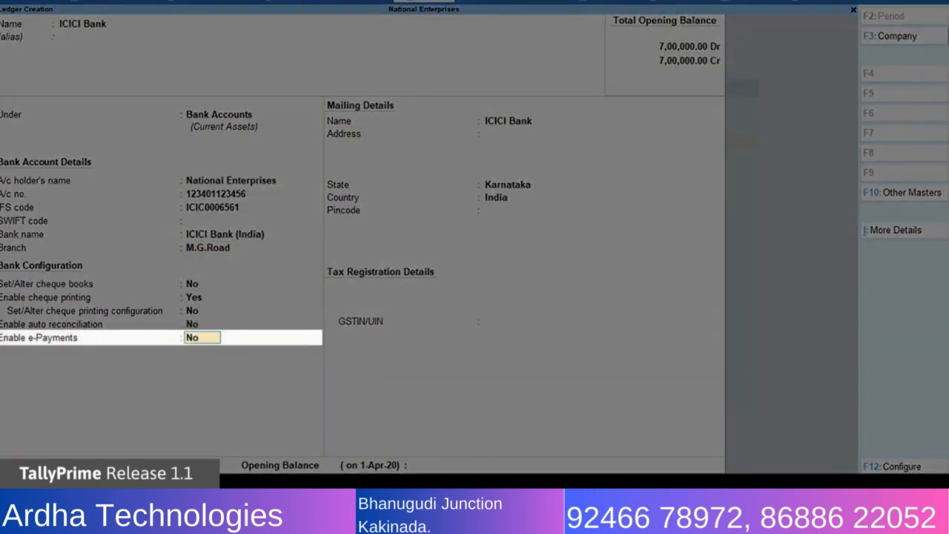
pyautogui.write('yes')
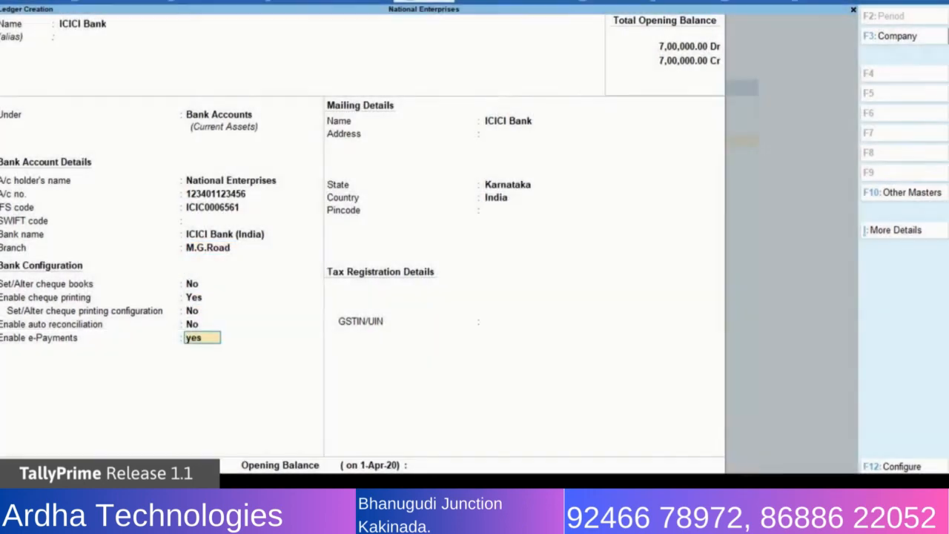
pyautogui.press('Return')
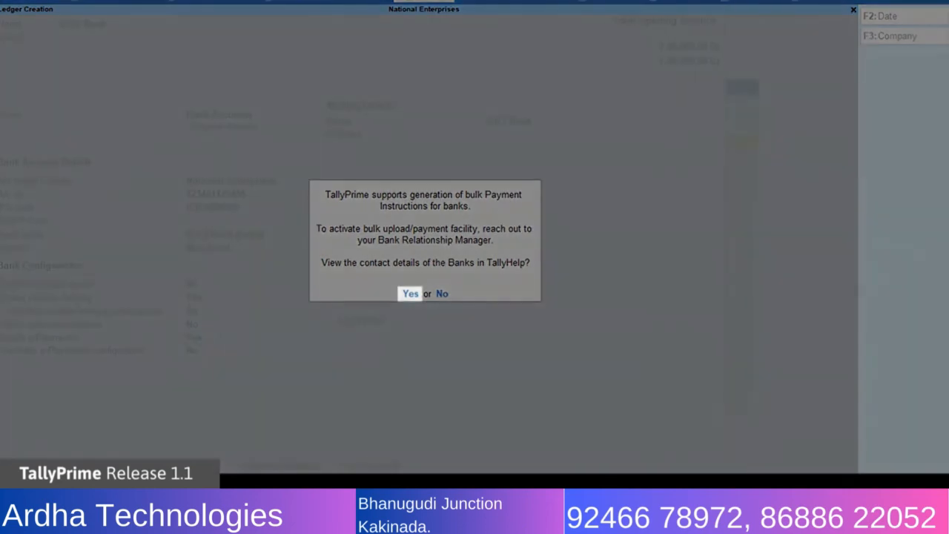
pyautogui.press('Return')
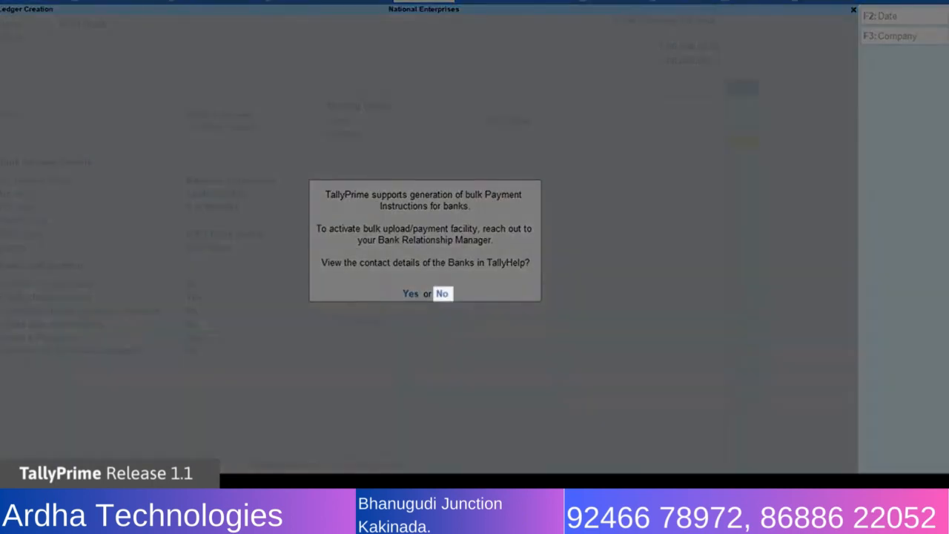
pyautogui.write('n')
pyautogui.write('yes')
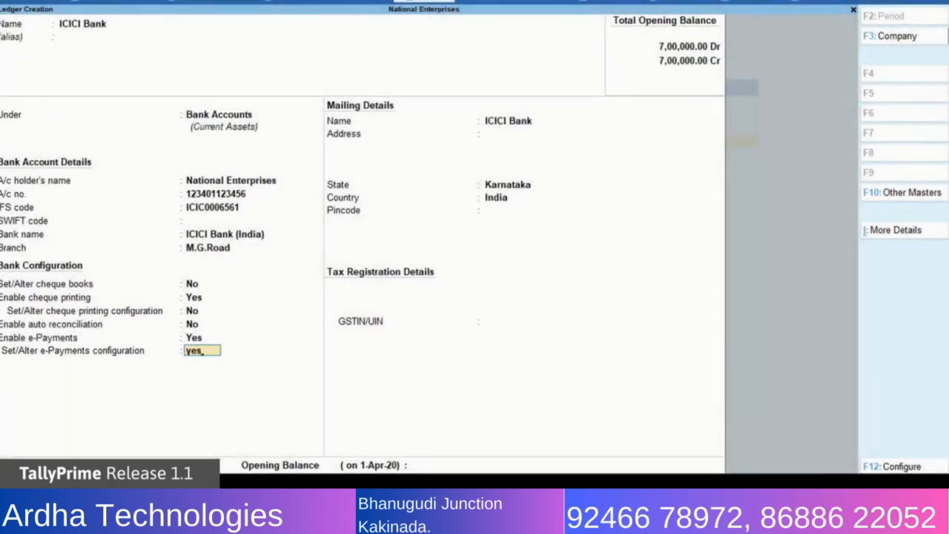
# Open the ledger's e-Payments configuration and enable exporting the payment file in encrypted format.
pyautogui.press('Return')
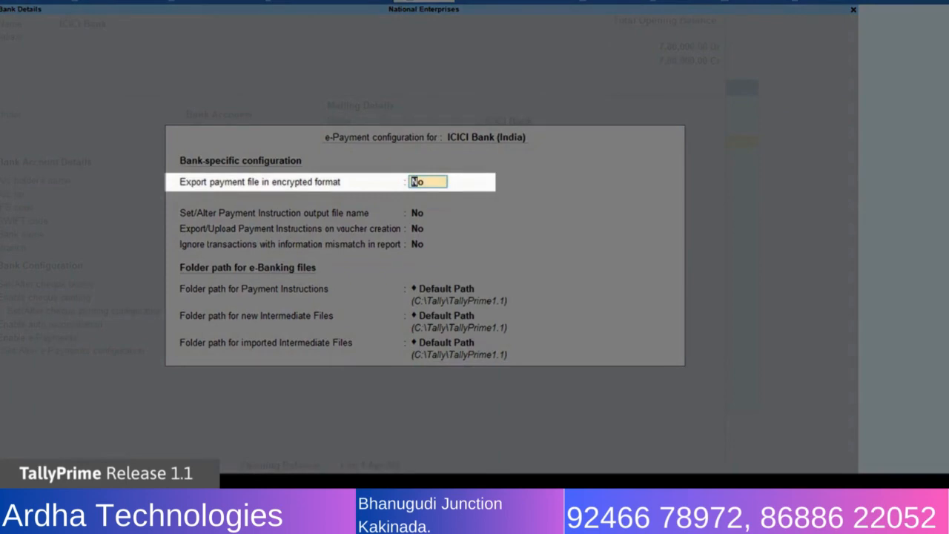
pyautogui.write('y')
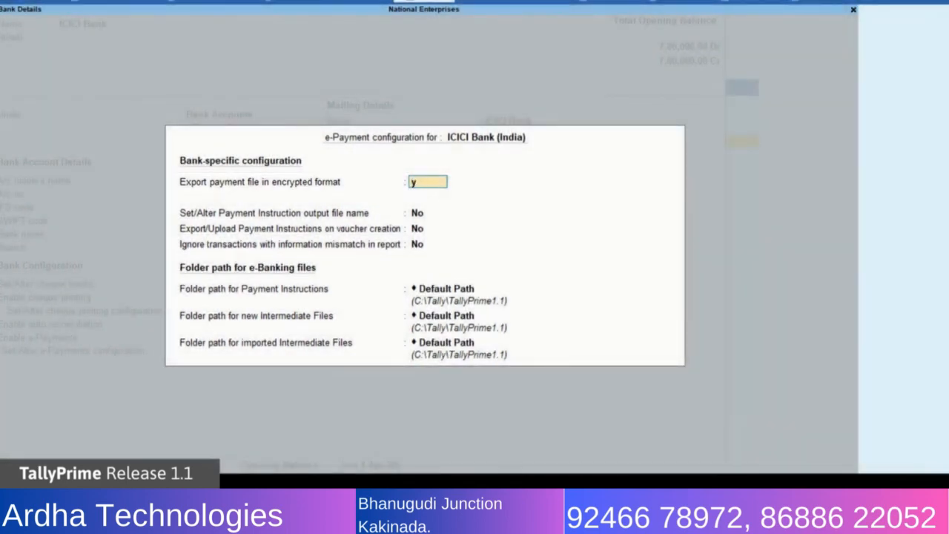
pyautogui.press('Return')
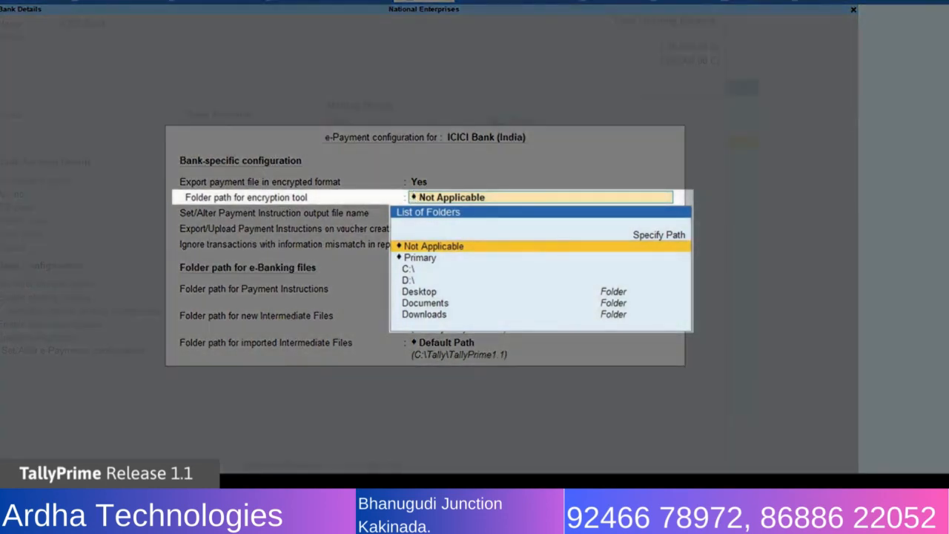
# Set the encryption tool folder path to C:\tally\tallyprime1.1\ICICI_WEH128.
pyautogui.press('Up')
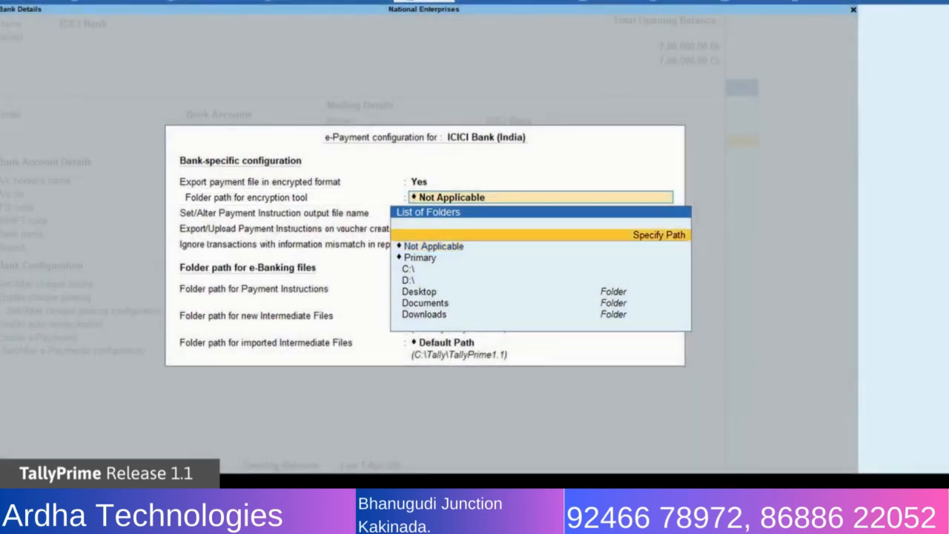
pyautogui.press('Return')
pyautogui.write('C:\\')
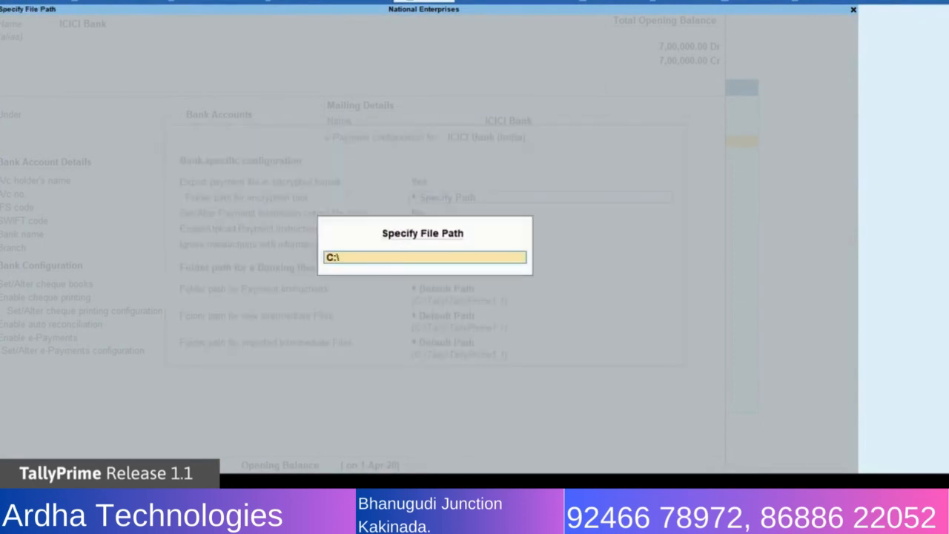
pyautogui.write('tally\\tallyprime1.1')
pyautogui.press('Return')
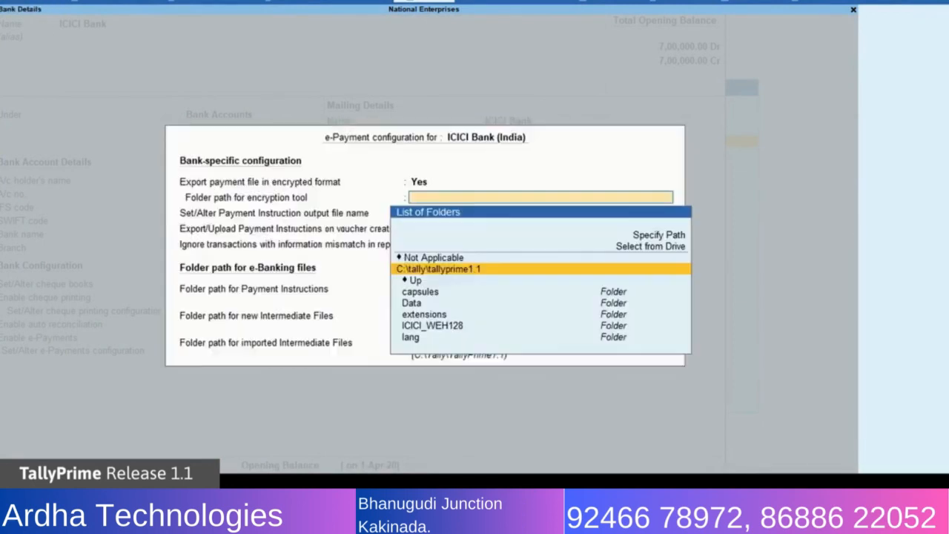
pyautogui.press('Down')
pyautogui.press('Down')
pyautogui.press('Down')
pyautogui.press('Down')
pyautogui.press('Down')
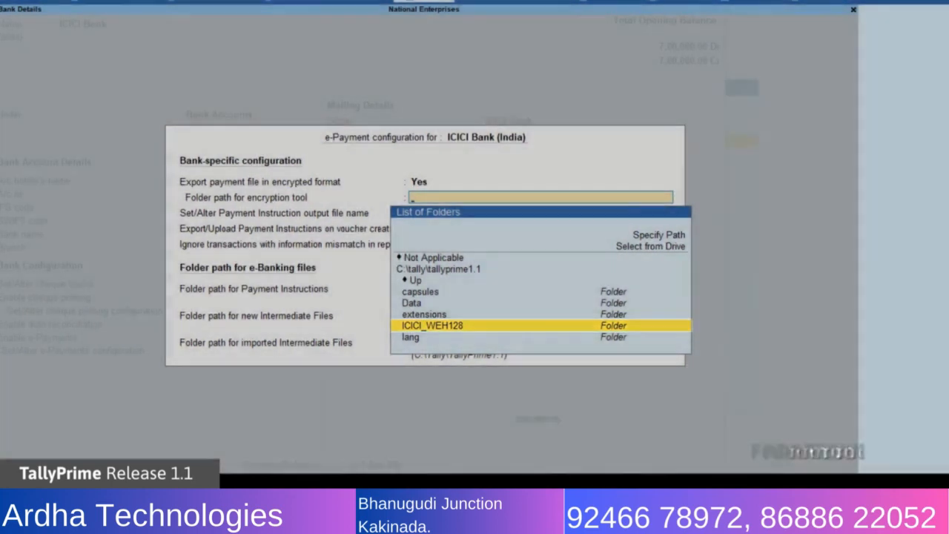
pyautogui.press('Return')
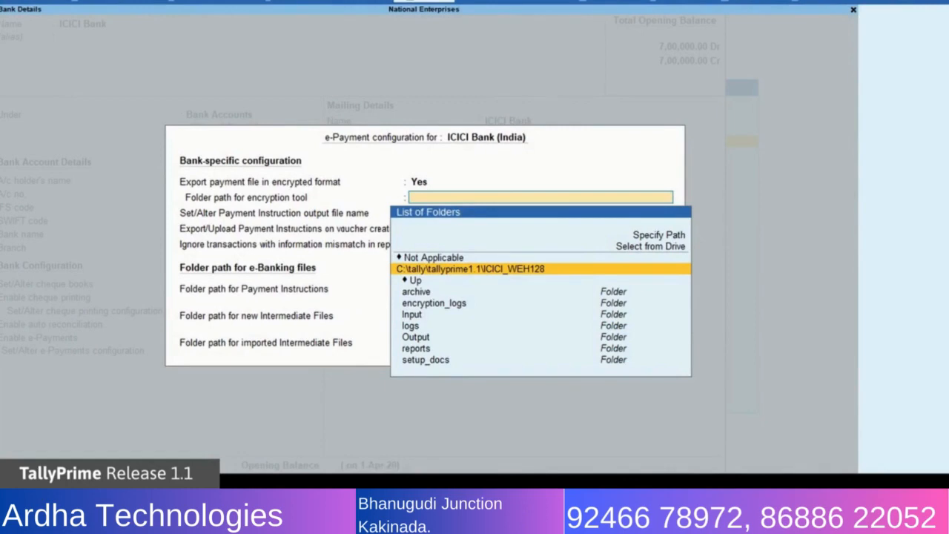
pyautogui.press('Return')
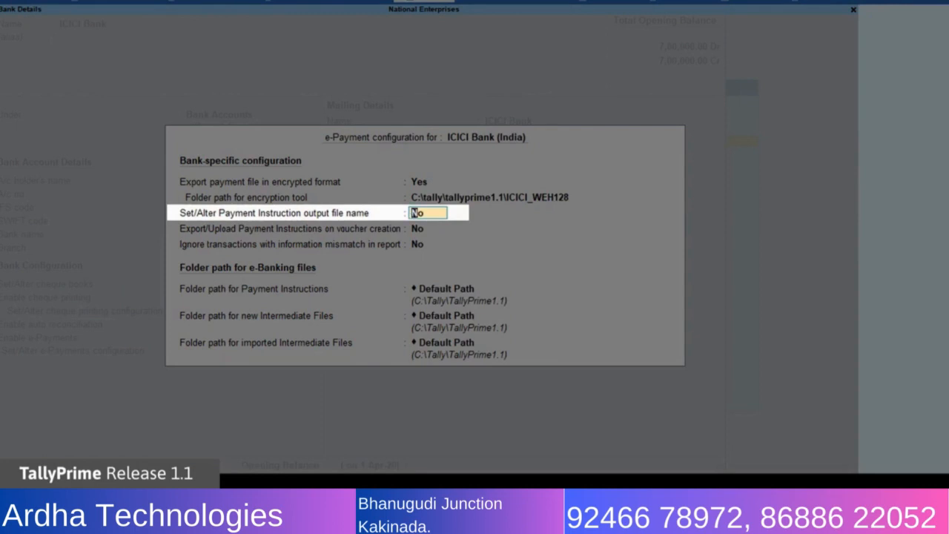
# Enable setting the Payment Instruction output file name and give Salary Payments customer code SAL and format code 001.
pyautogui.write('y')
pyautogui.press('Return')
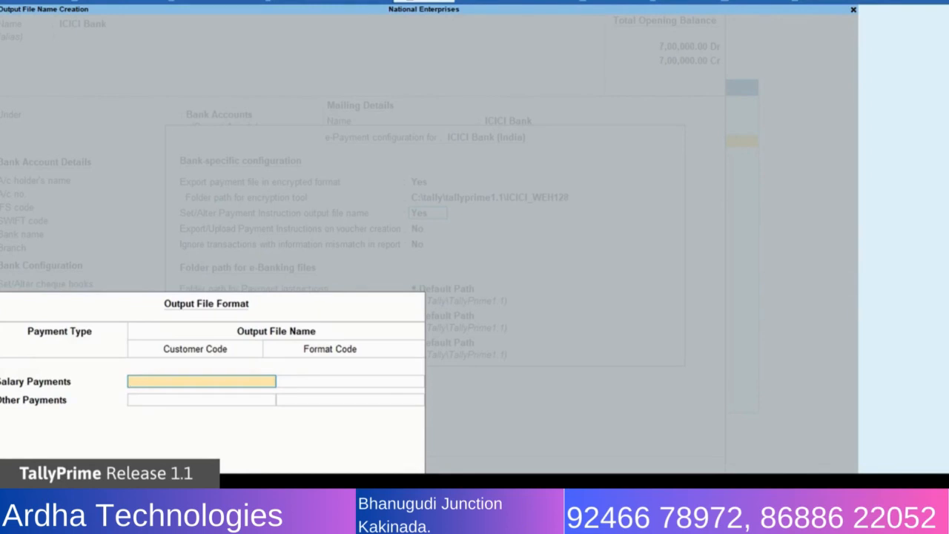
pyautogui.write('SAL')
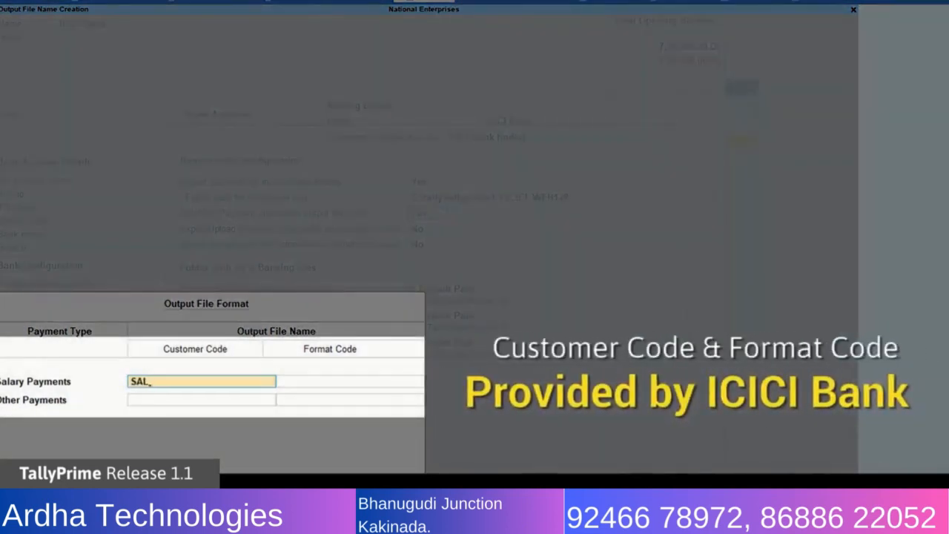
pyautogui.press('Return')
pyautogui.write('001')
pyautogui.press('Return')
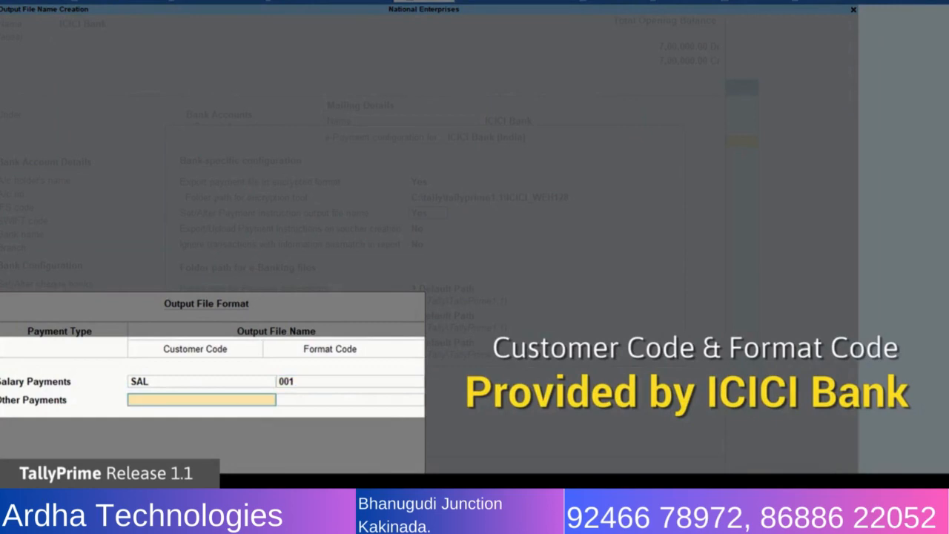
# Give Other Payments customer code VEN and format code 002 in the output file format.
pyautogui.write('VEN')
pyautogui.press('Return')
pyautogui.write('002')
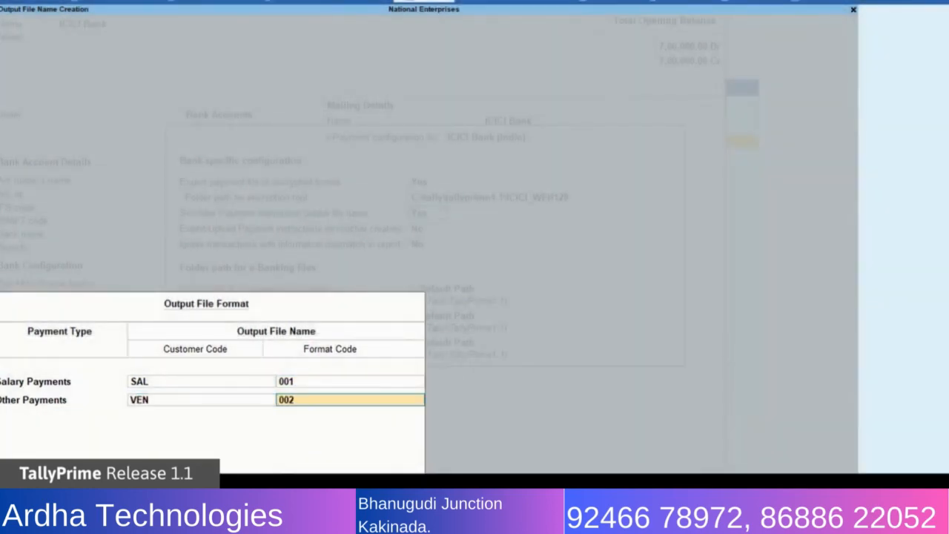
pyautogui.press('Return')
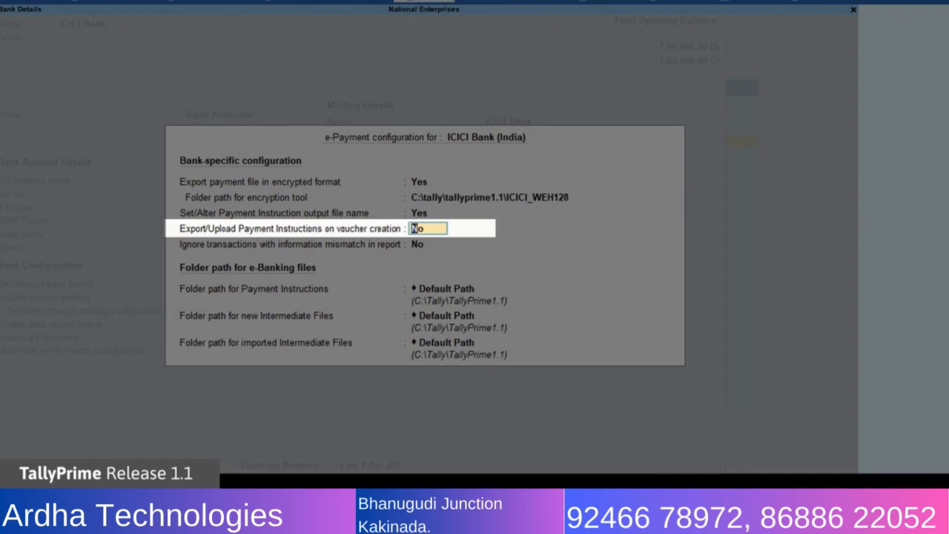
# Keep export on voucher creation and ignoring mismatched transactions at No, and accept Default Path for all three e-Banking folders.
pyautogui.press('Return')
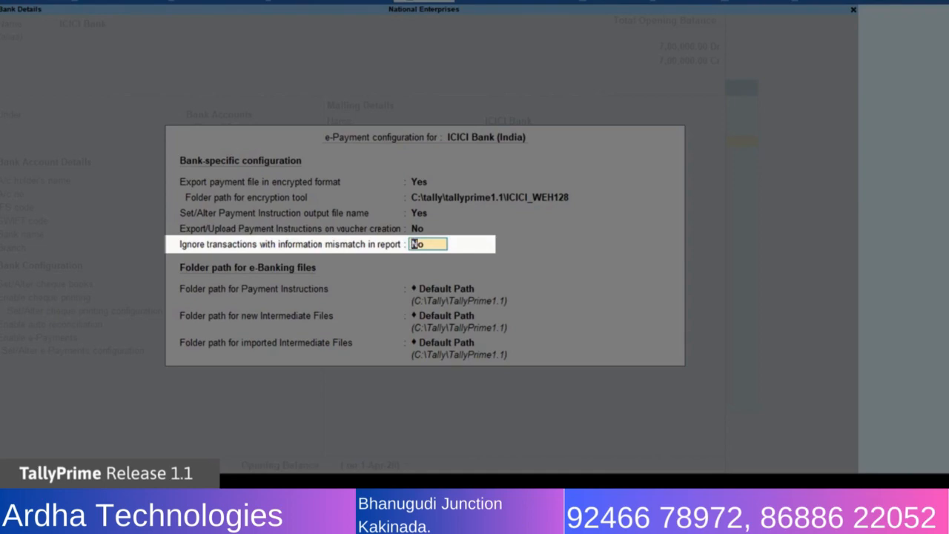
pyautogui.press('Return')
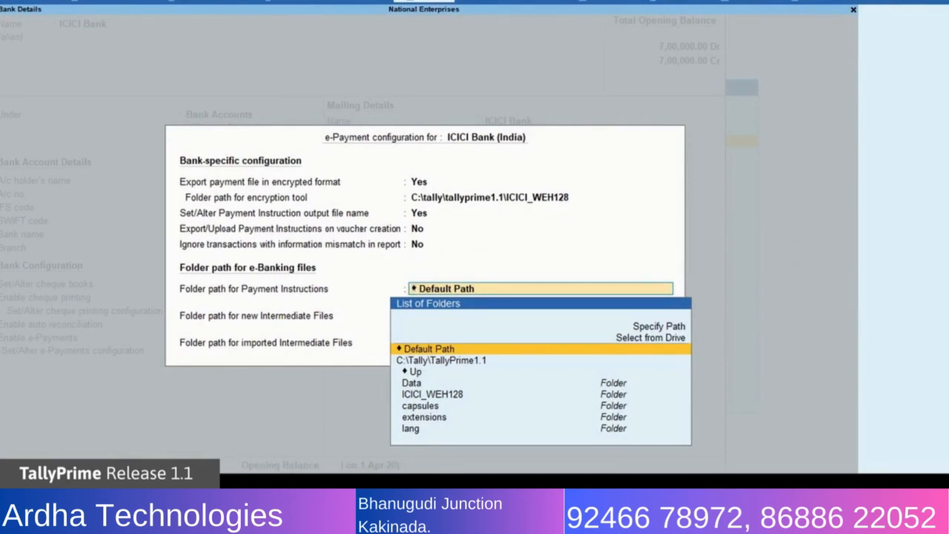
pyautogui.press('Return')
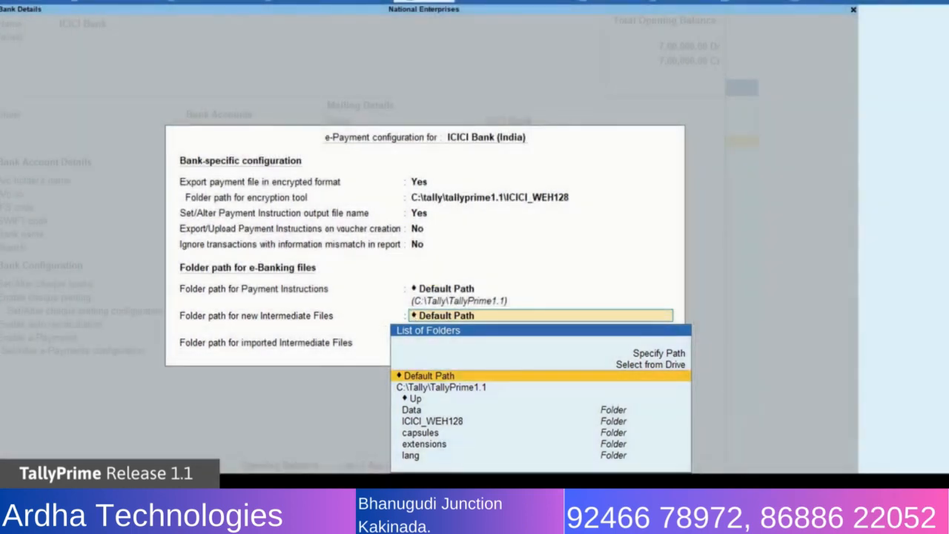
pyautogui.press('Return')
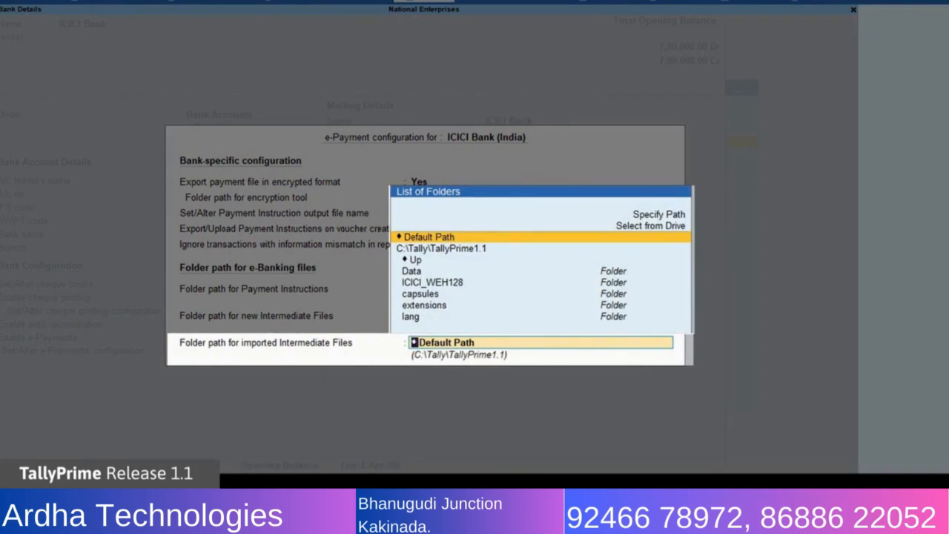
pyautogui.press('Return')
pyautogui.press('Return')
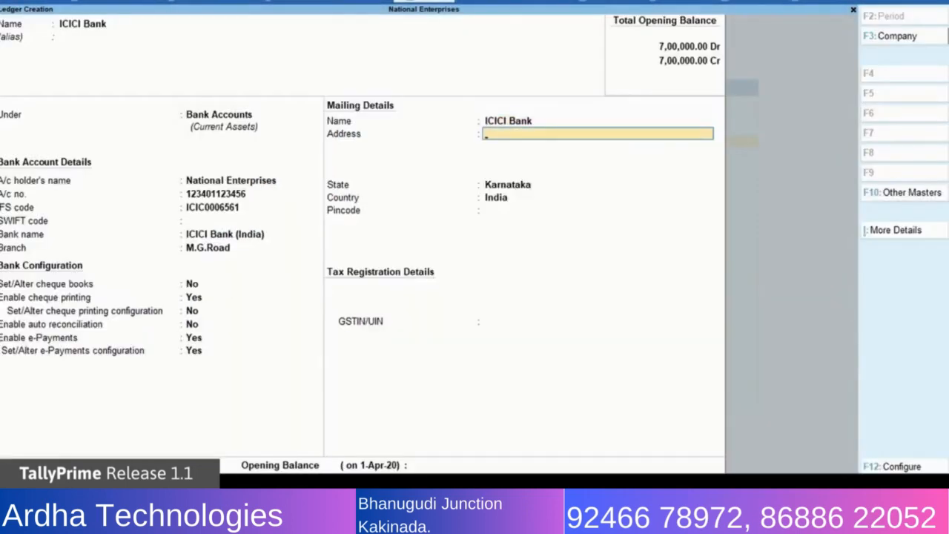
# Fill in the bank's mailing address and pincode in the ICICI Bank ledger.
pyautogui.write('1, Commissariat Road,')
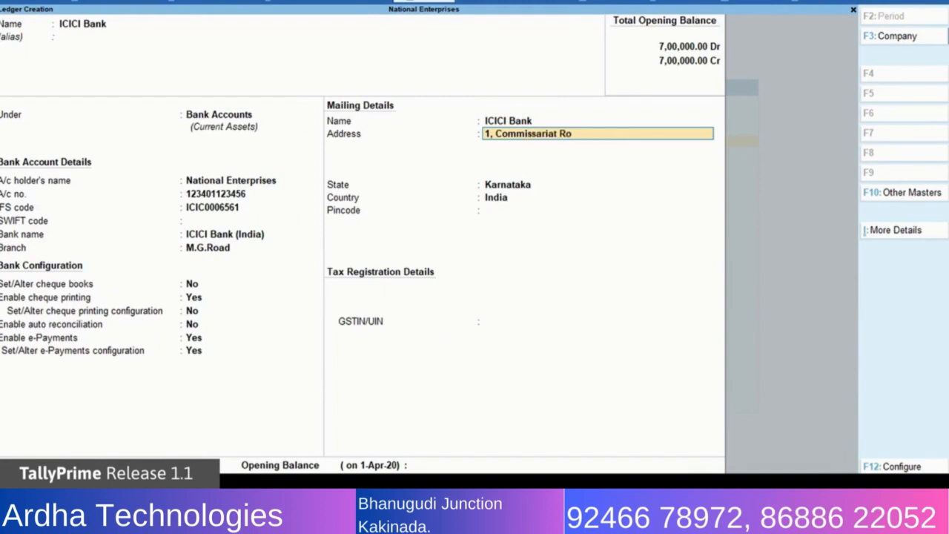
pyautogui.press('Return')
pyautogui.write('Bangalore')
pyautogui.press('Return')
pyautogui.press('Return')
pyautogui.press('Return')
pyautogui.press('Return')
pyautogui.write('560025')
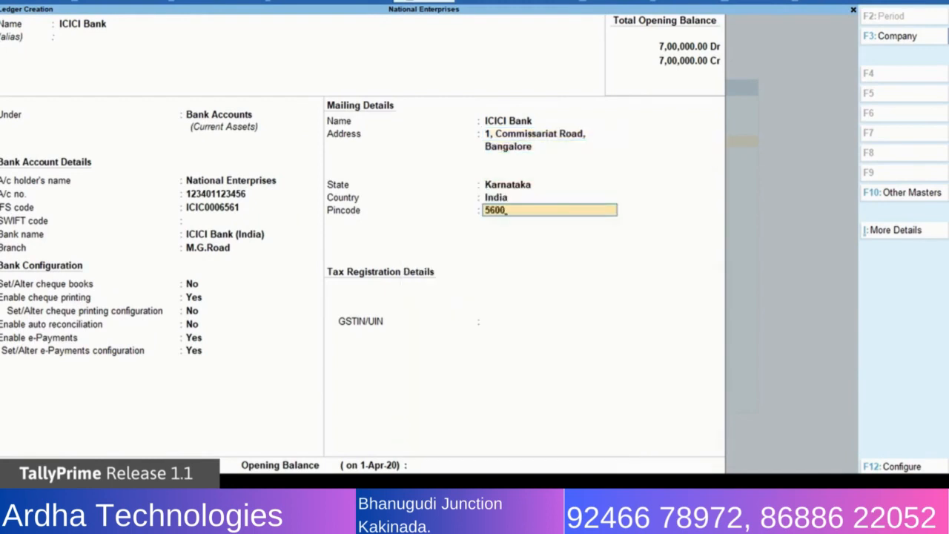
pyautogui.press('Return')
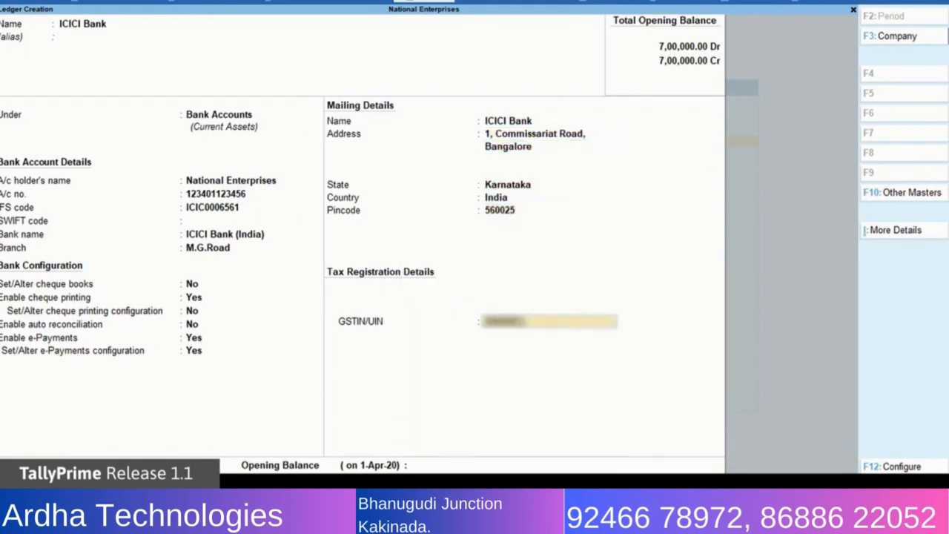
# Enter the bank's GSTIN/UIN, leave the opening balance blank, and save the ICICI Bank ledger.
pyautogui.press('Return')
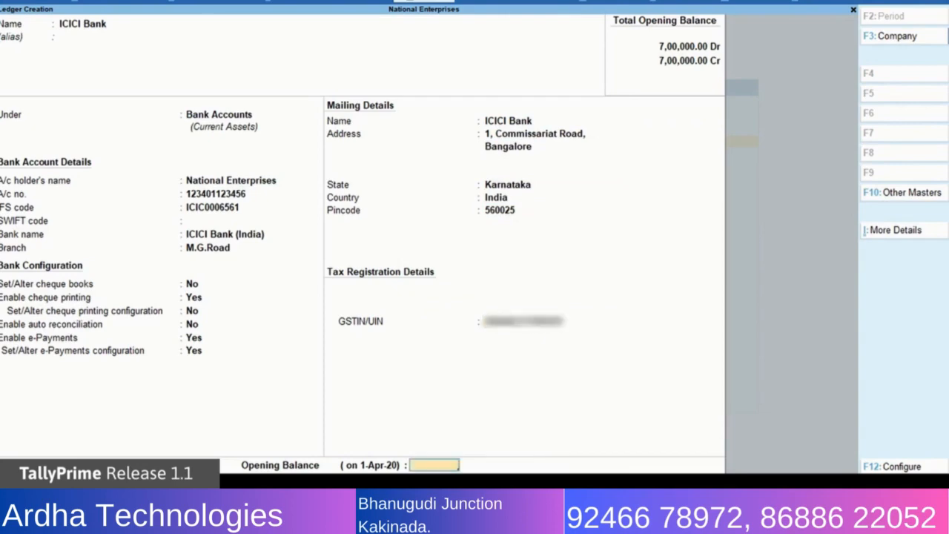
pyautogui.press('Return')
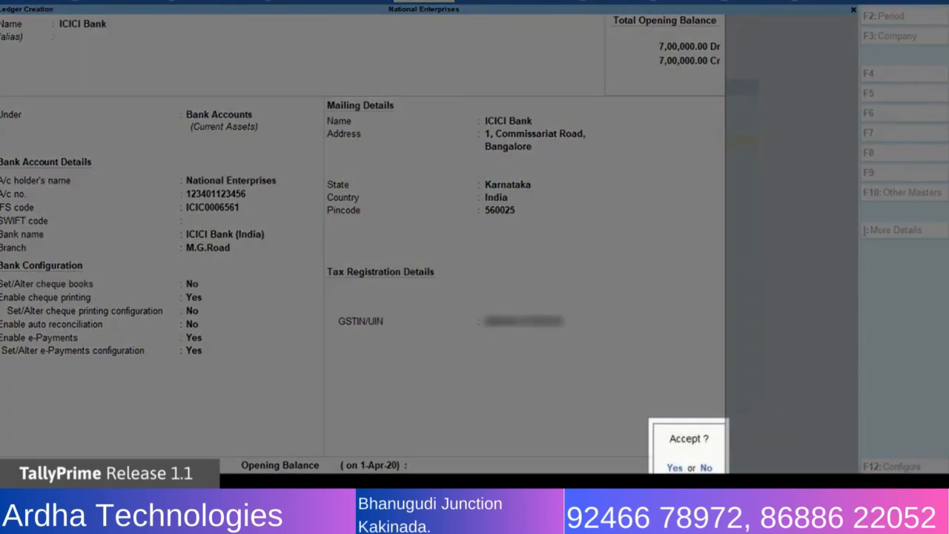
pyautogui.press('Return')
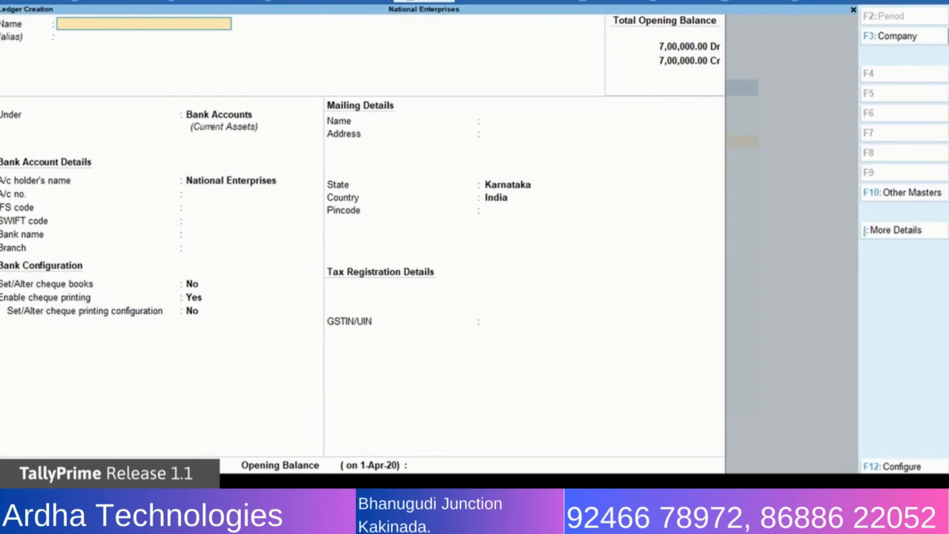
# Name the new ledger Hindustan Suppliers and place it under Sundry Creditors, keeping bill-by-bill balances at Yes.
pyautogui.write('Hindust')
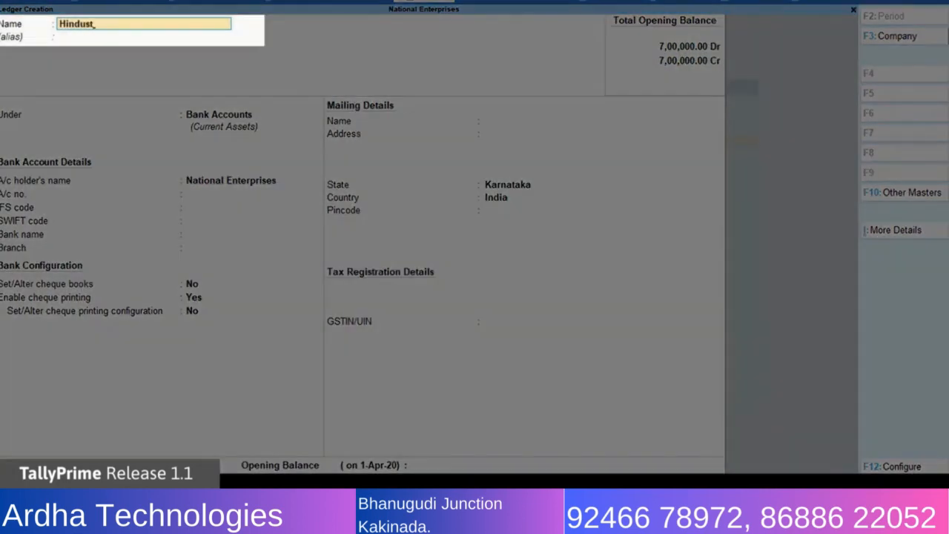
pyautogui.write('an Suppliers')
pyautogui.press('Return')
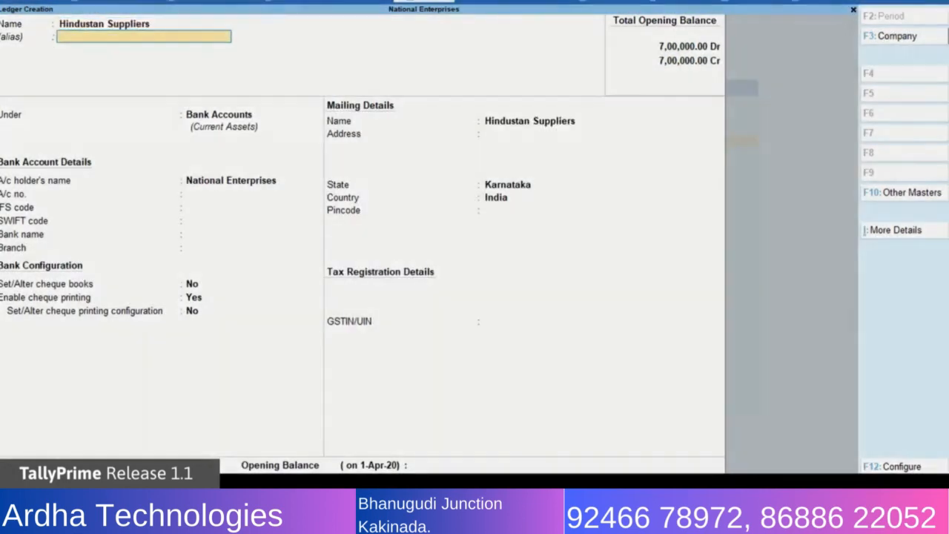
pyautogui.press('Return')
pyautogui.write('Su')
pyautogui.press('Down')
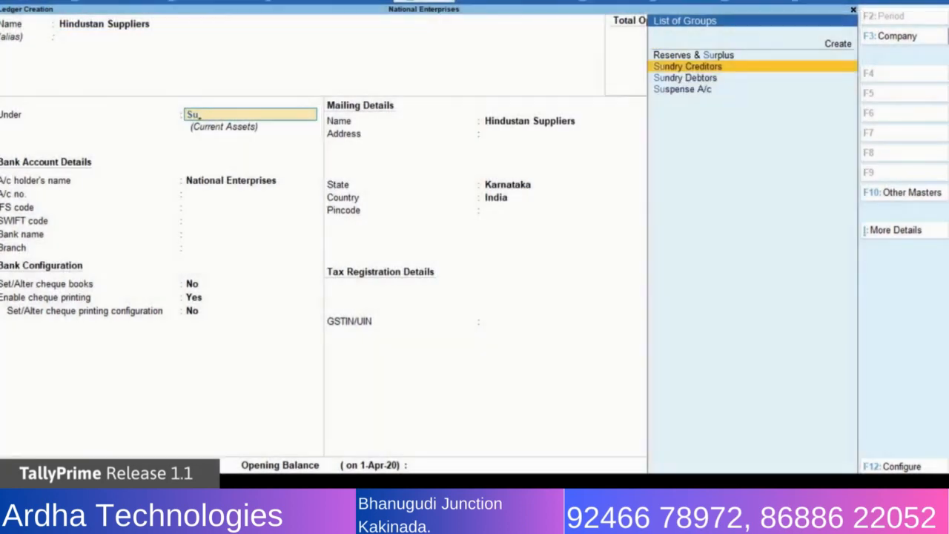
pyautogui.press('Return')
pyautogui.press('Return')
pyautogui.press('Return')
pyautogui.press('Return')
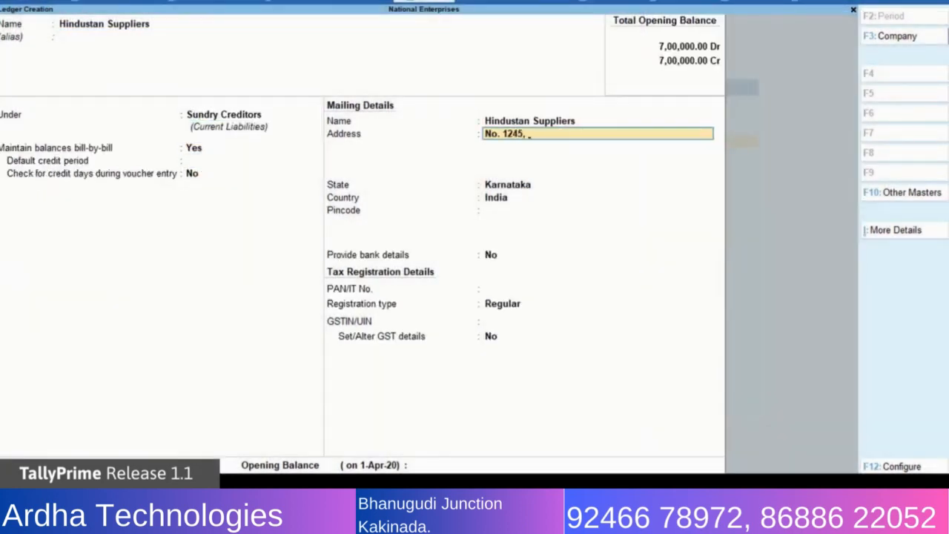
# Fill in the mailing address and pincode of the Hindustan Suppliers ledger.
pyautogui.press('Return')
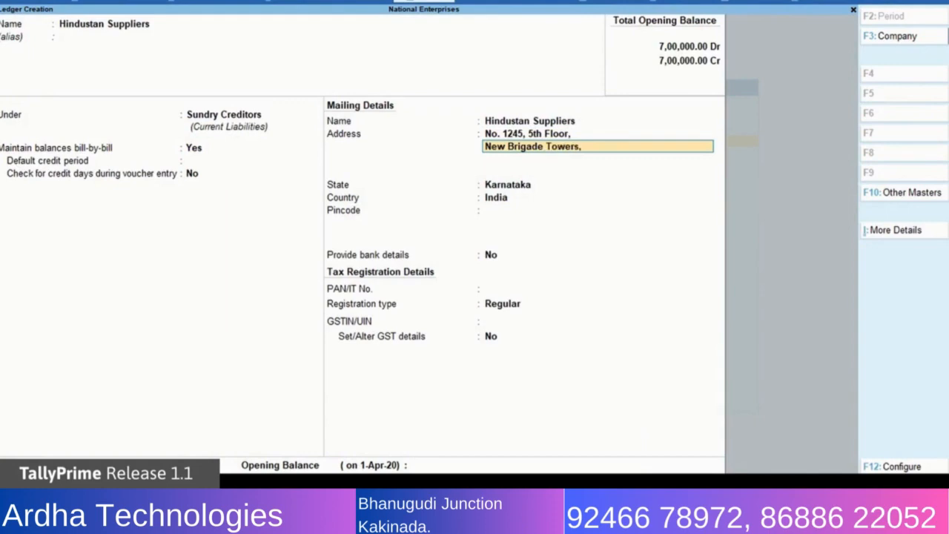
pyautogui.press('Return')
pyautogui.press('Return')
pyautogui.press('Return')
pyautogui.press('Return')
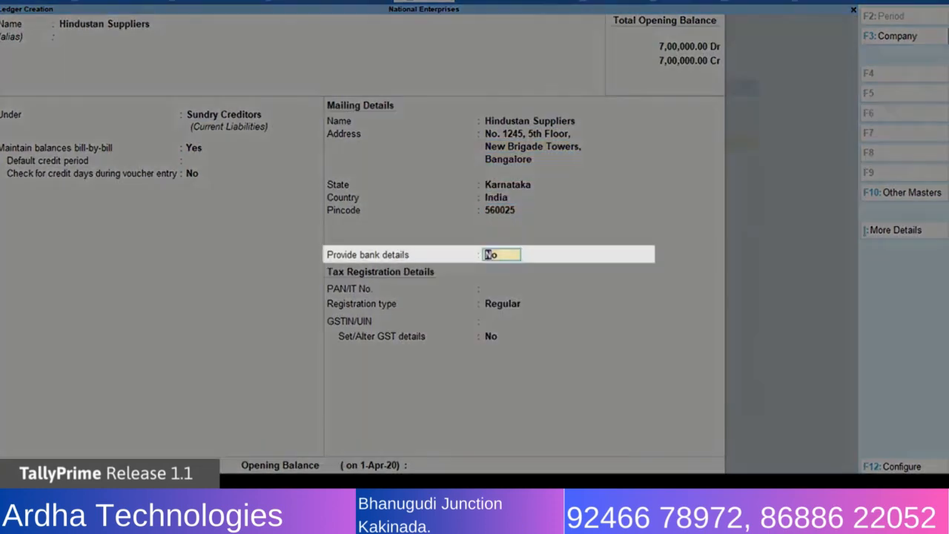
# Set Provide bank details to Yes for Hindustan Suppliers and choose e-Fund Transfer as the transaction type.
pyautogui.write('yes')
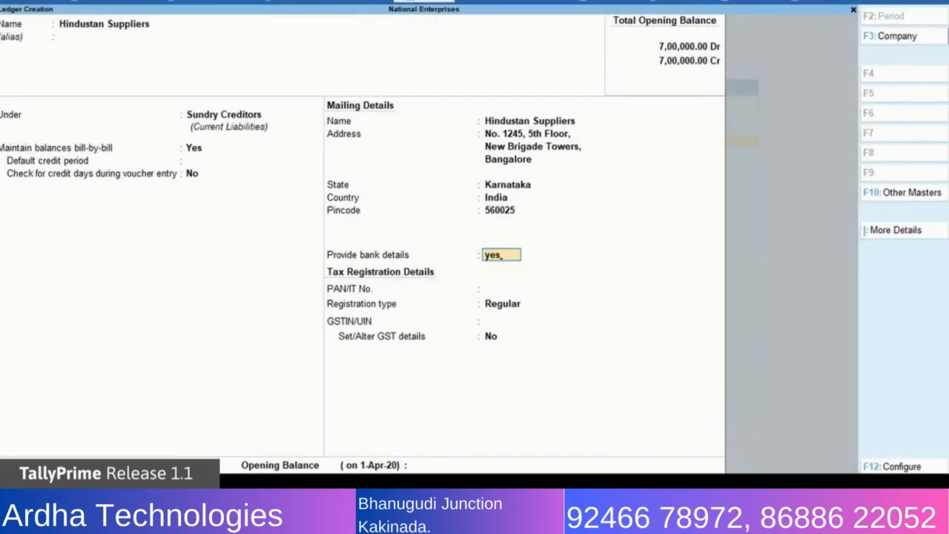
pyautogui.press('Return')
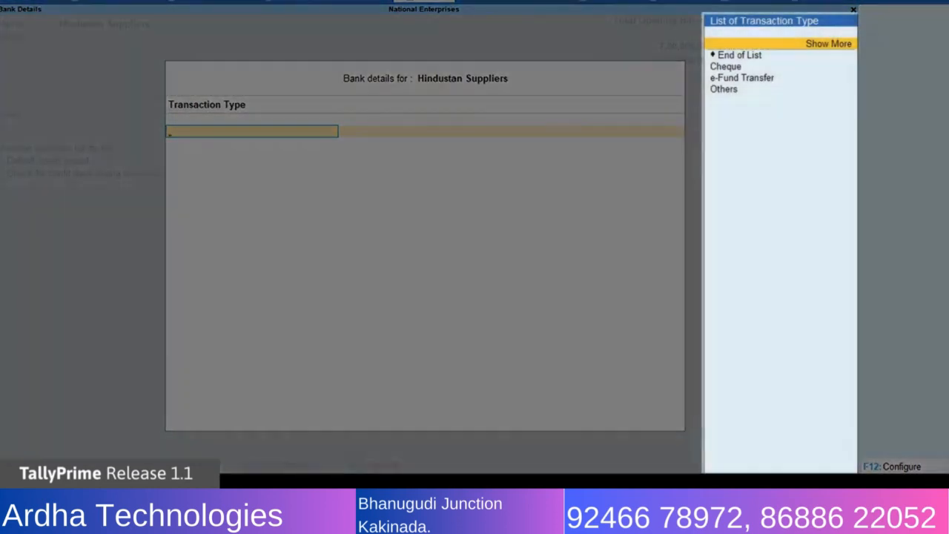
pyautogui.press('Down')
pyautogui.press('Down')
pyautogui.press('Down')
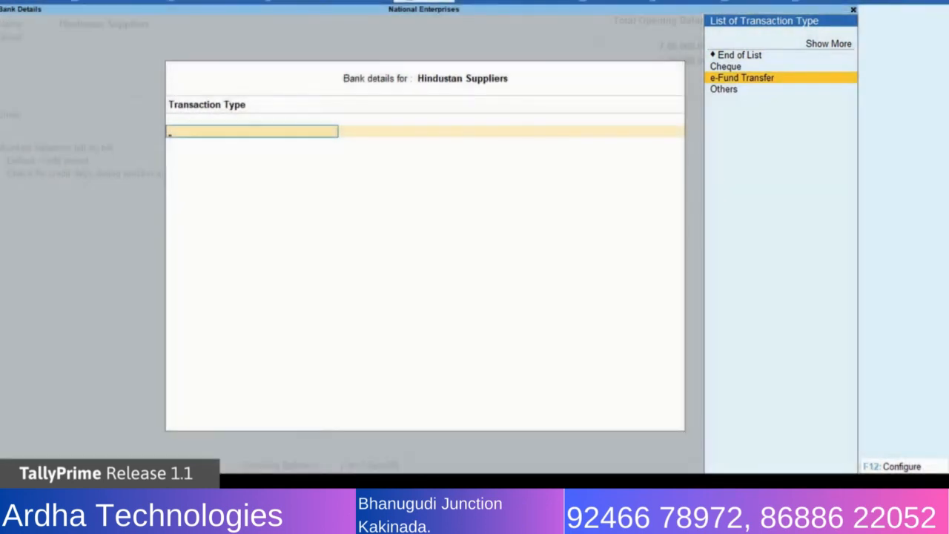
pyautogui.press('Return')
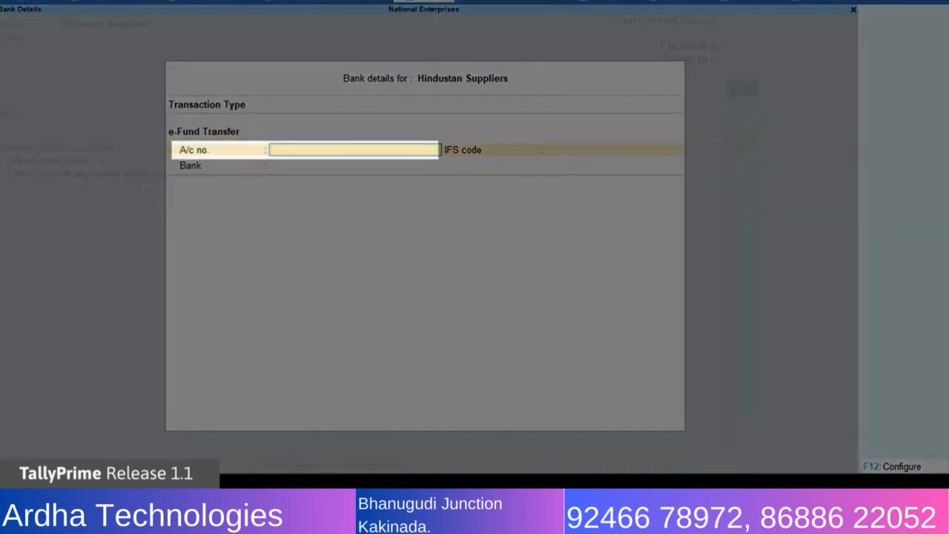
# Enter the supplier's account number and IFS code with HDFC Bank (India) as the bank, and save the ledger.
pyautogui.write('123456789')
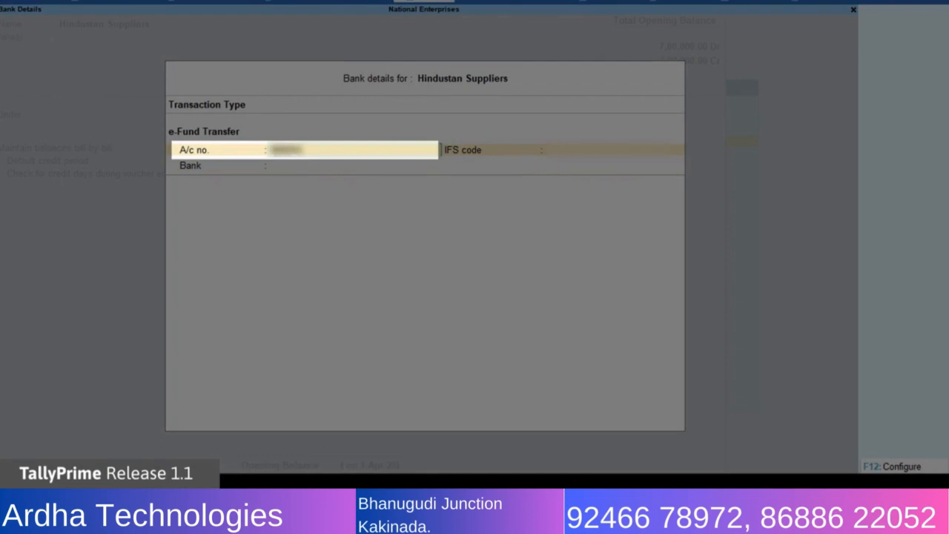
pyautogui.write('012345')
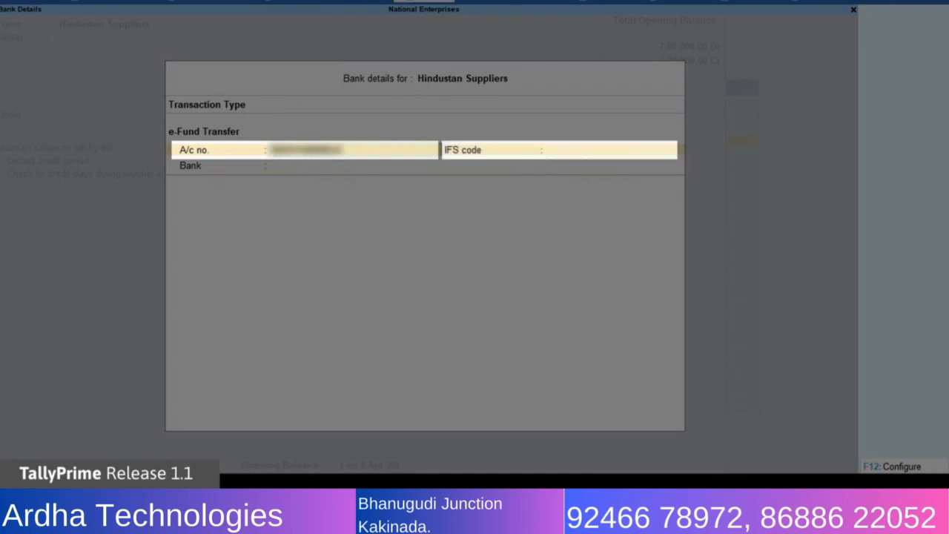
pyautogui.press('Return')
pyautogui.write('HDFC0000002')
pyautogui.press('Return')
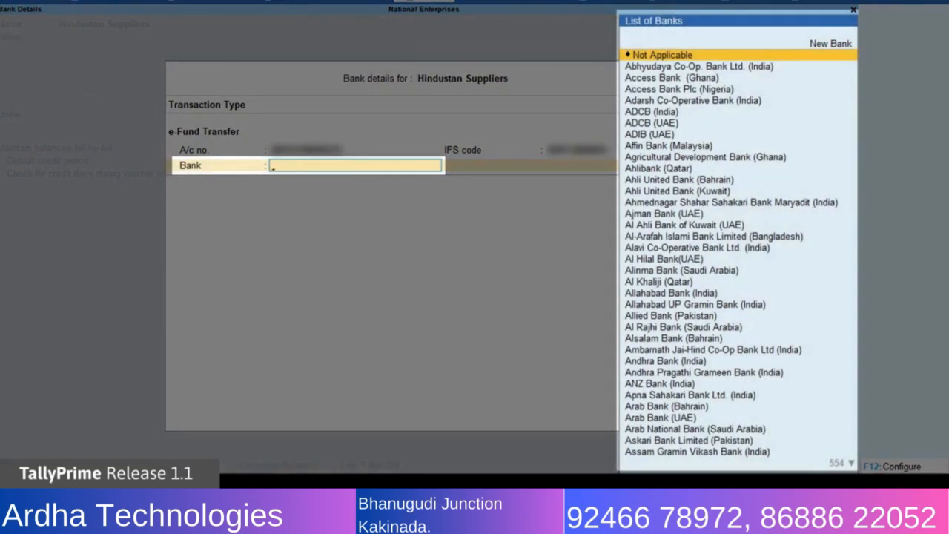
pyautogui.write('Hdfc')
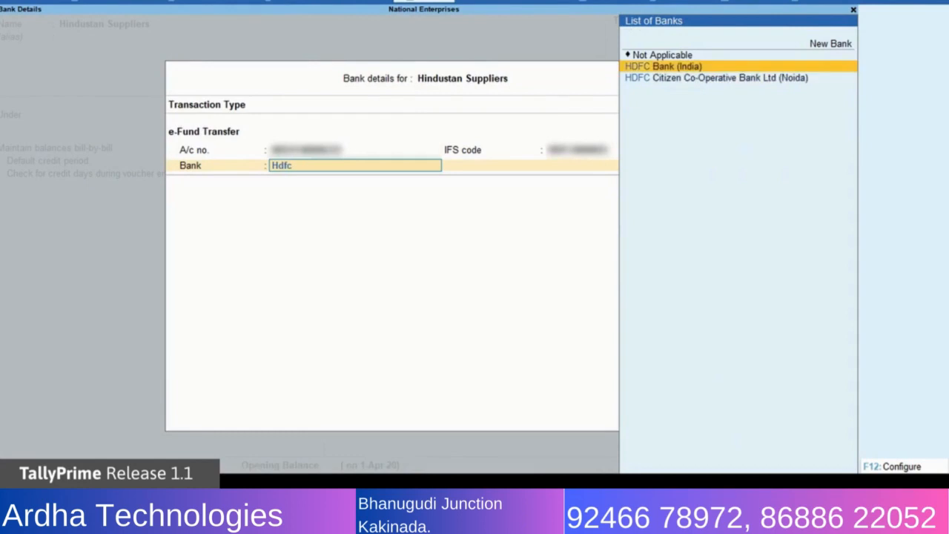
pyautogui.press('Return')
pyautogui.press('Return')
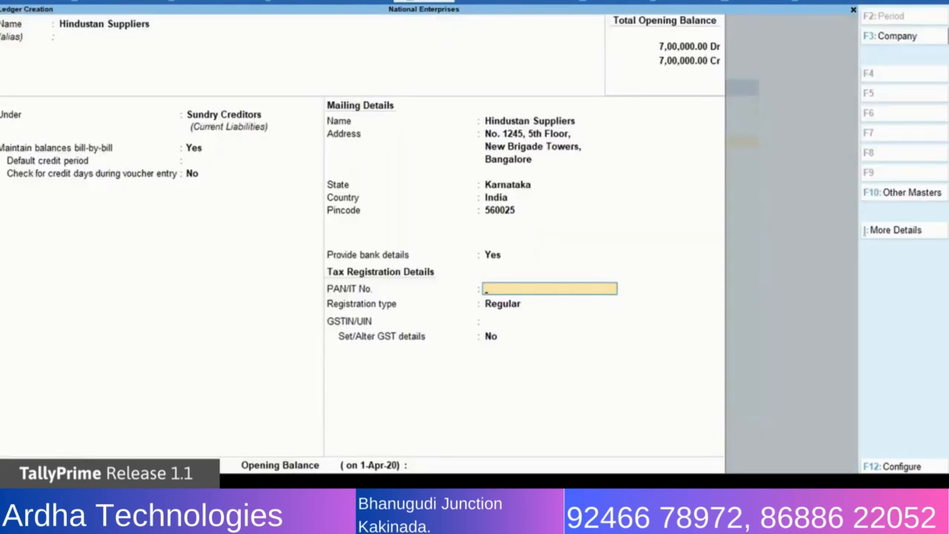
pyautogui.hotkey('ctrl', 'a')
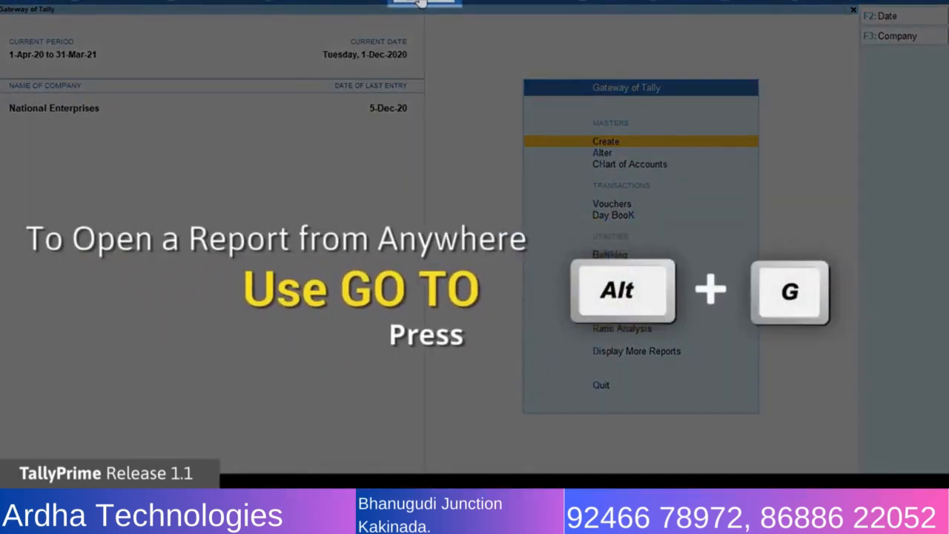
# Start a new Payment voucher and set its account to ICICI Bank.
pyautogui.hotkey('alt', 'g')
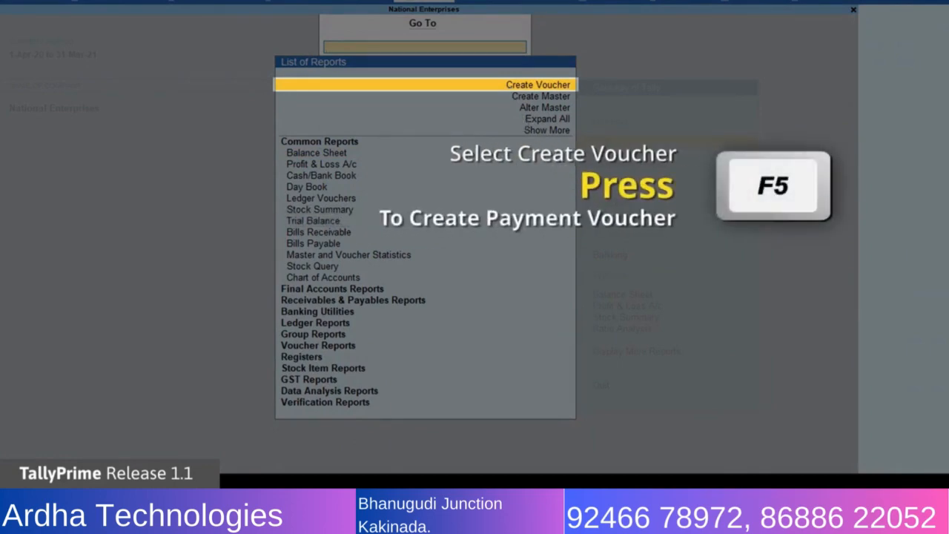
pyautogui.press('Return')
pyautogui.press('F5')
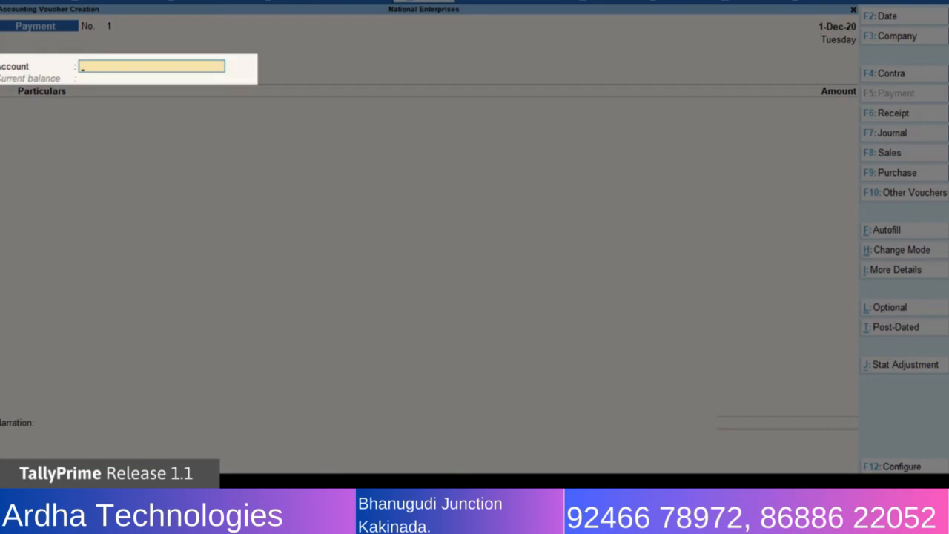
pyautogui.write('Ic')
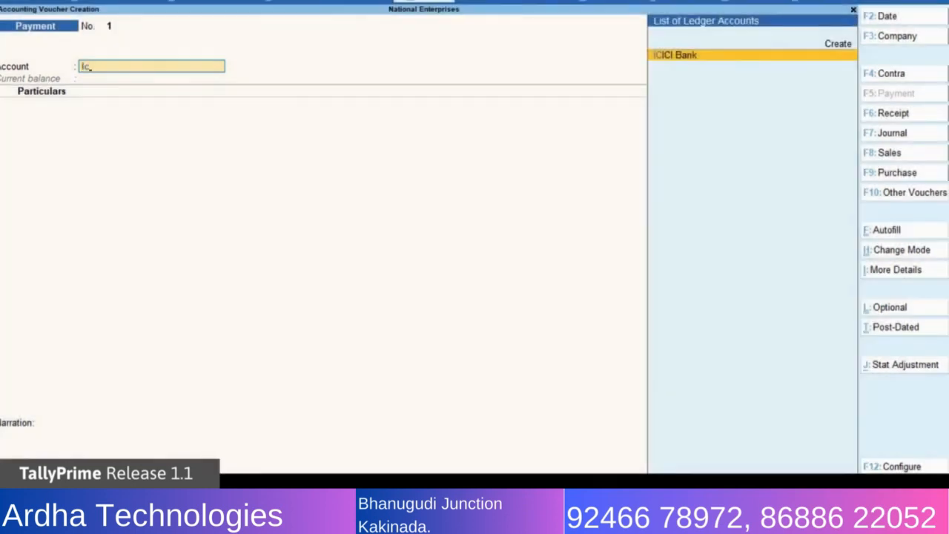
pyautogui.press('Return')
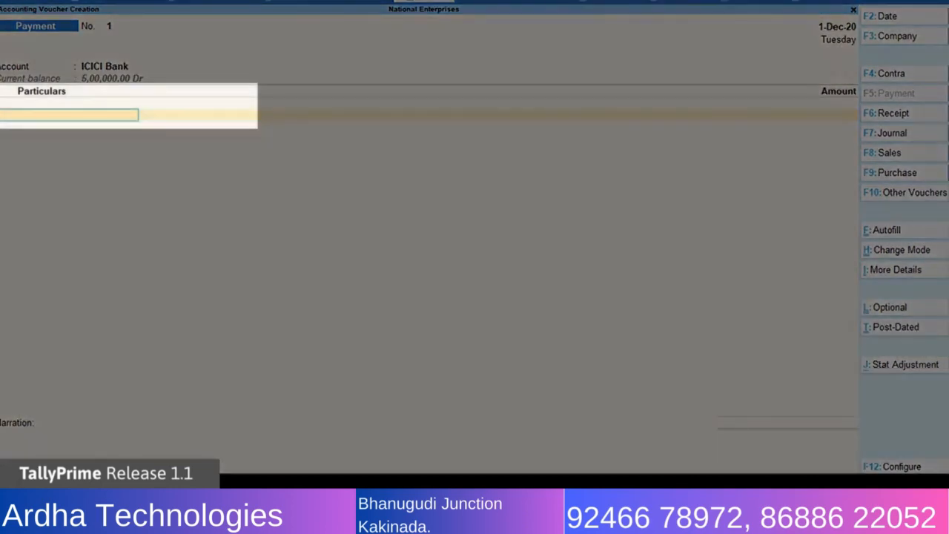
# Add Hindustan Suppliers to the payment particulars with an amount of 12,500.
pyautogui.write('H')
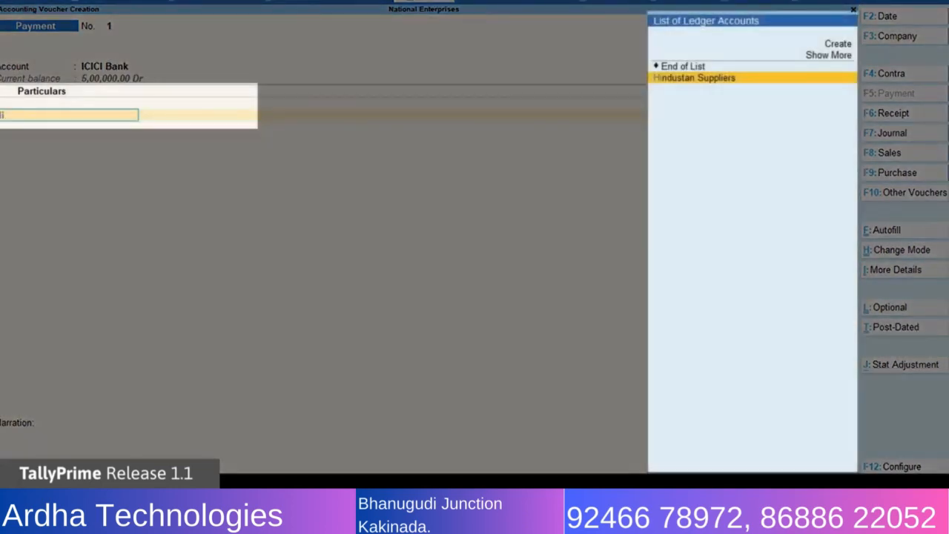
pyautogui.press('Return')
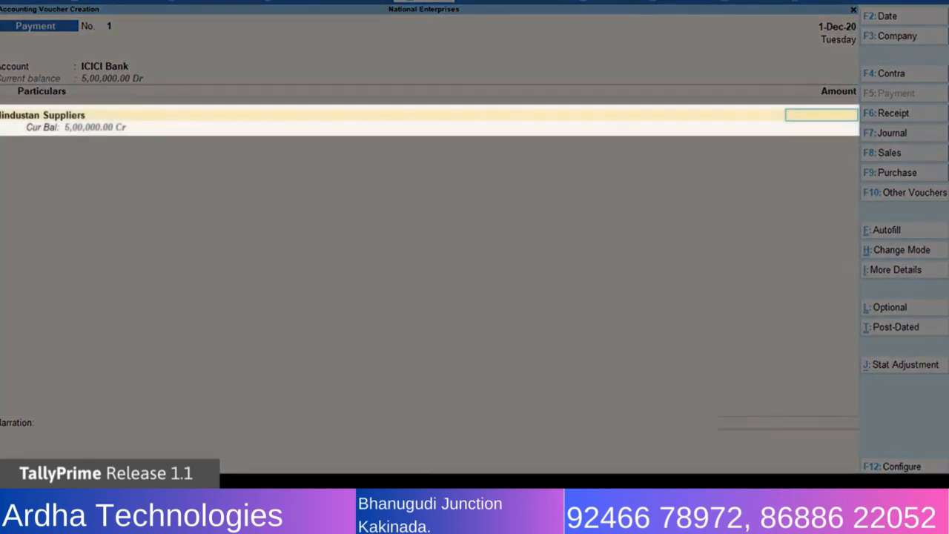
pyautogui.write('12,5')
pyautogui.write('00')
pyautogui.press('Return')
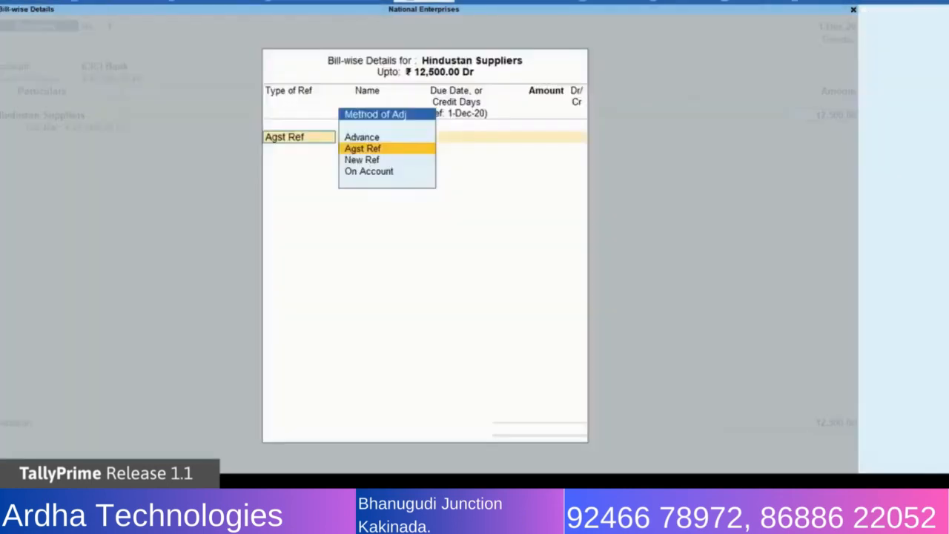
# Allocate the full 12,500 to the supplier's existing bill with the Agst Ref method.
pyautogui.press('Return')
pyautogui.press('Return')
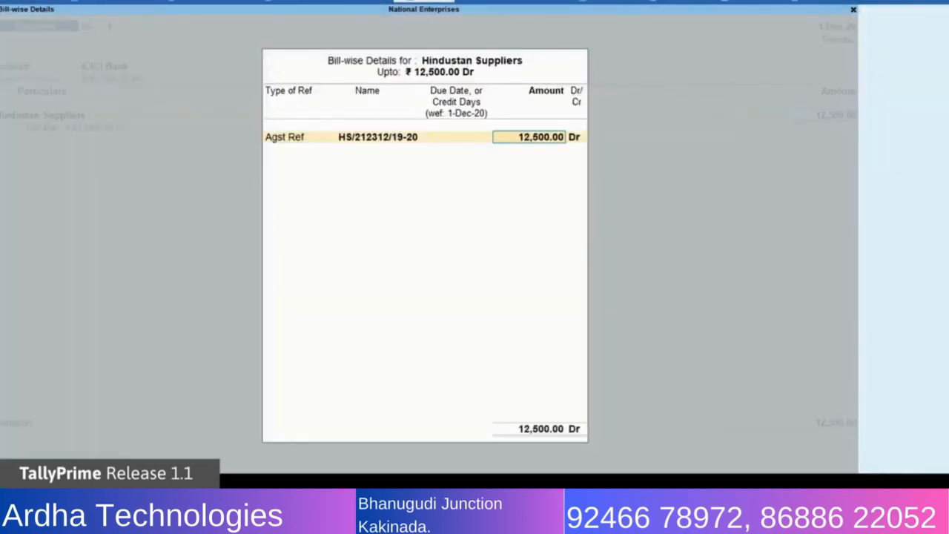
pyautogui.press('Return')
# Accept the 12,500 e-Fund Transfer bank allocation and enter the narration "Being paid as partial payment towards purchase of steel".
pyautogui.press('Return')
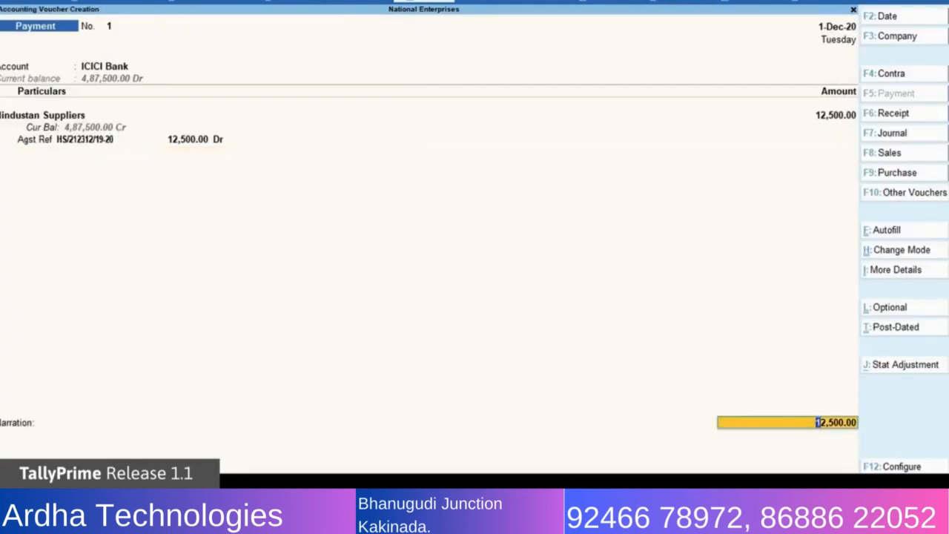
pyautogui.press('Return')
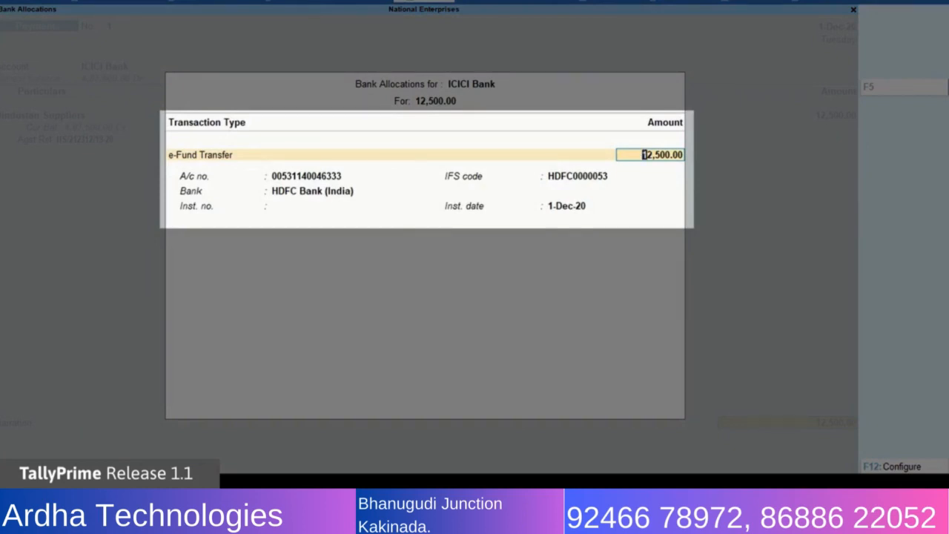
pyautogui.press('Return')
pyautogui.press('Return')
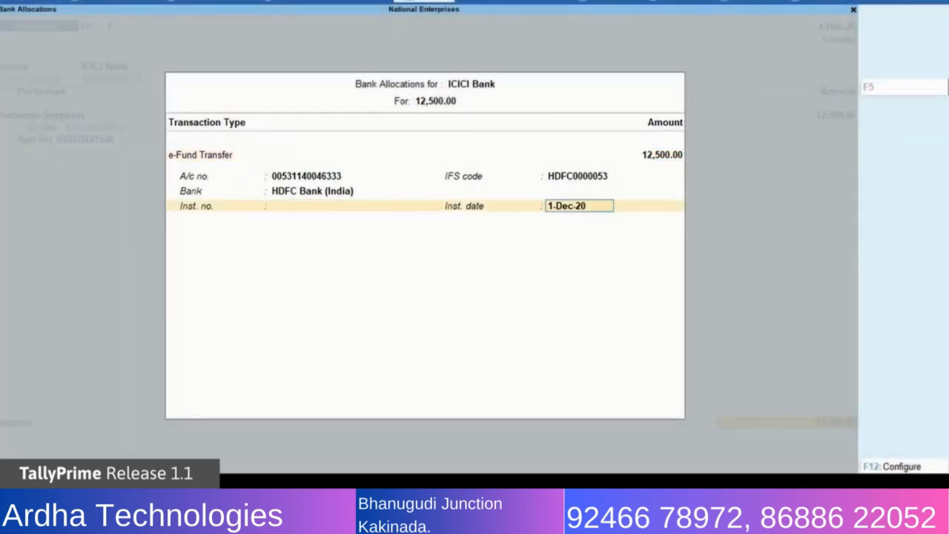
pyautogui.press('Return')
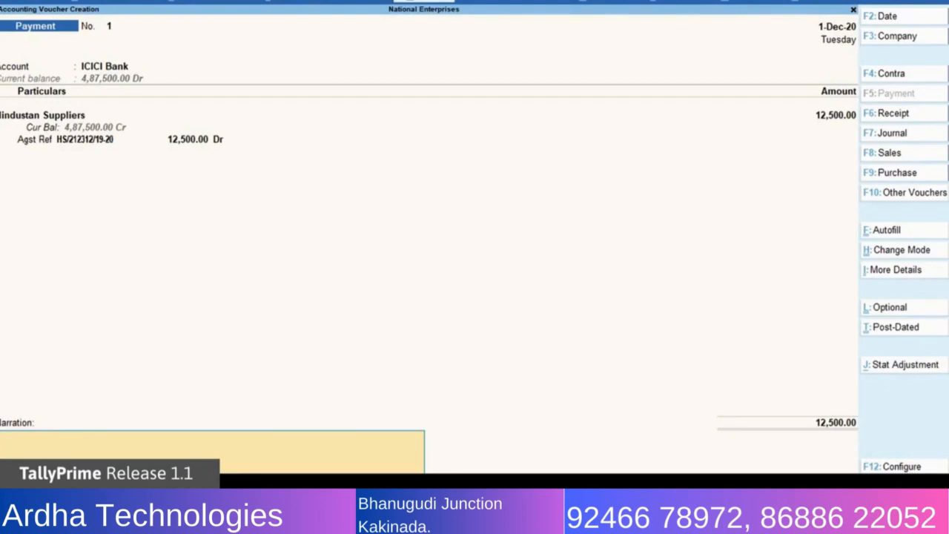
pyautogui.write('Being paid as partial payment towards purchase of steel')
pyautogui.press('Return')
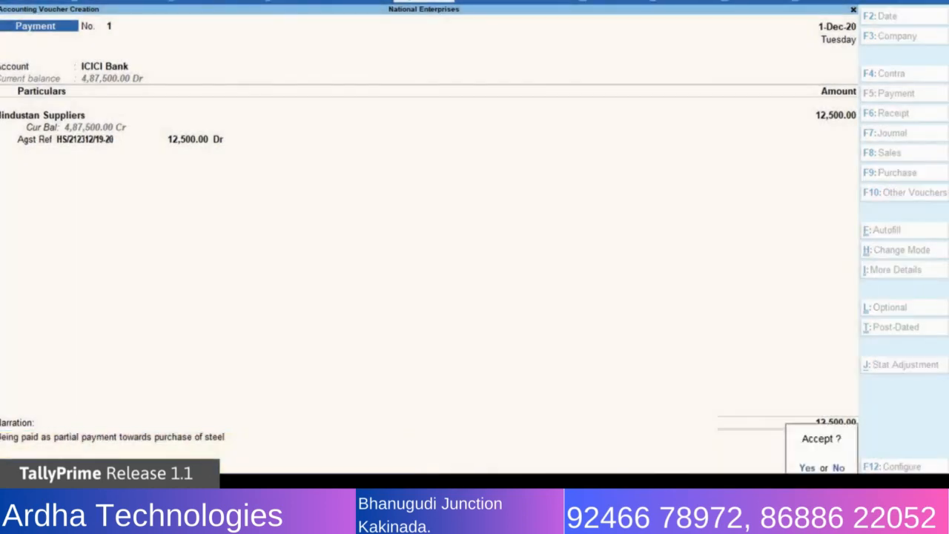
# Save the payment voucher and open the e-Payments report.
pyautogui.press('y')
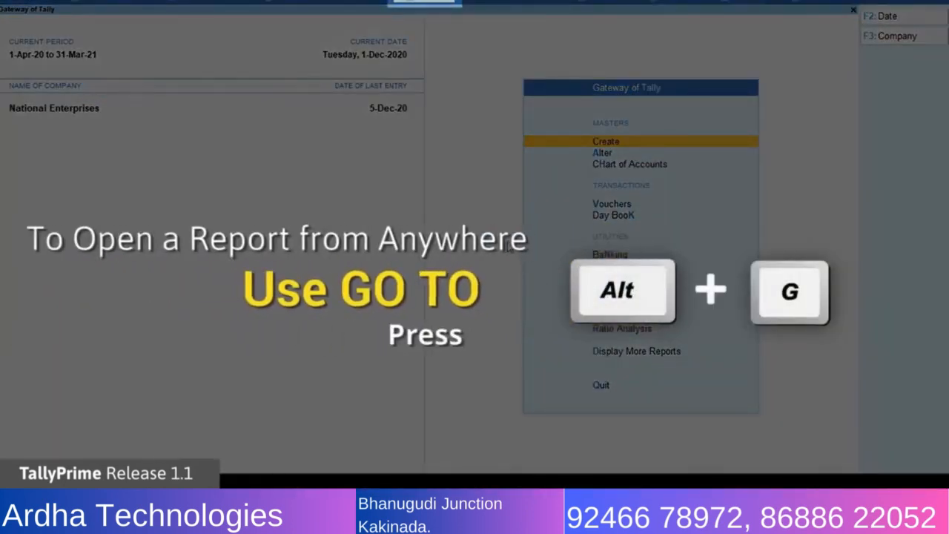
pyautogui.hotkey('alt', 'g')
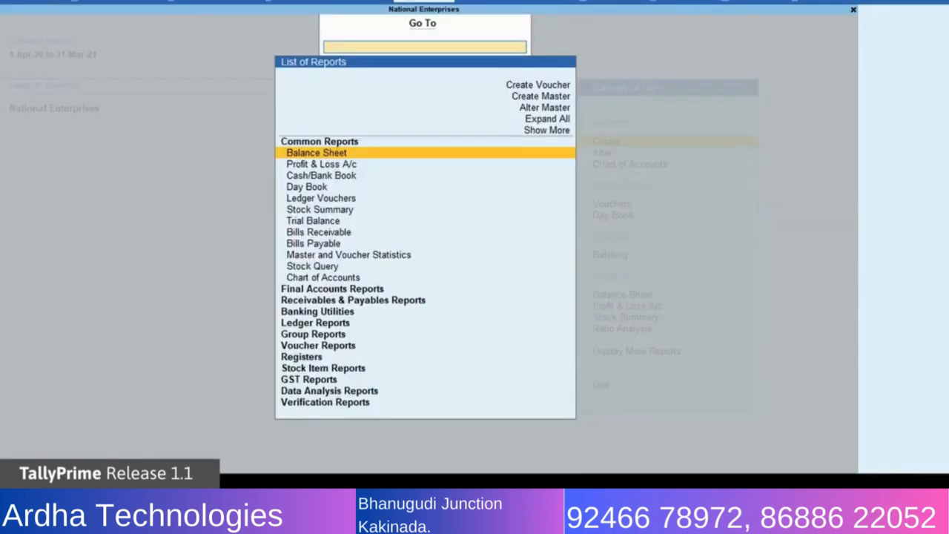
pyautogui.write('Epa')
pyautogui.press('Return')
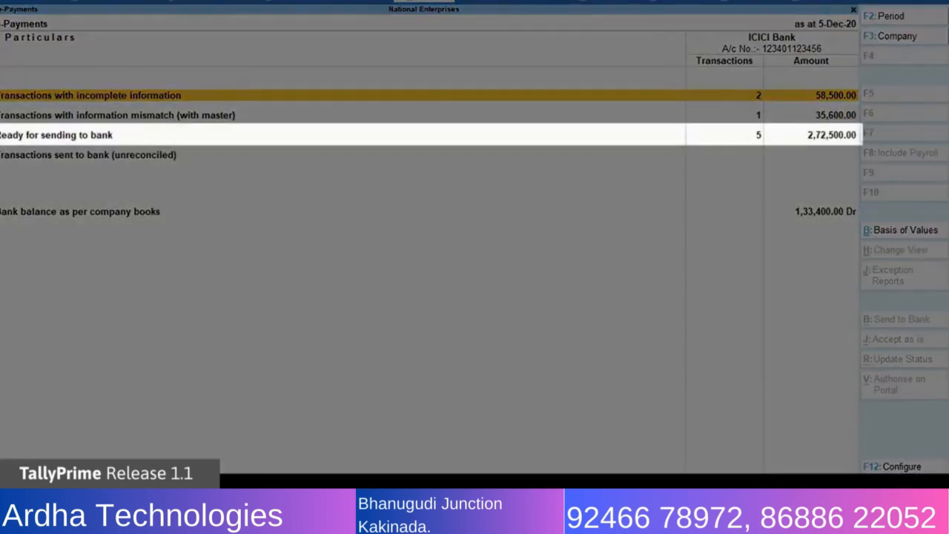
# Select the 12,500 Hindustan Suppliers payment among the transactions ready for sending to bank.
pyautogui.press('Down')
pyautogui.press('Down')
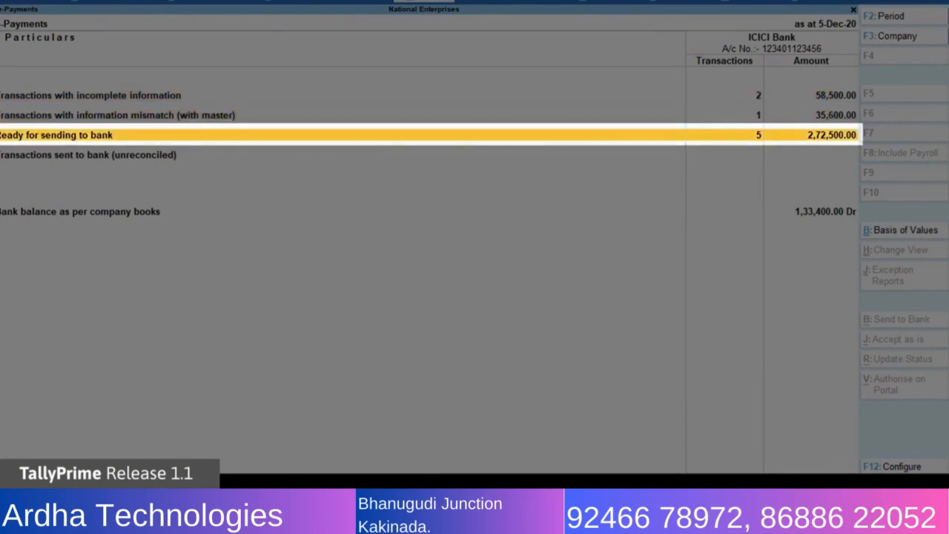
pyautogui.press('Return')
pyautogui.press('Down')
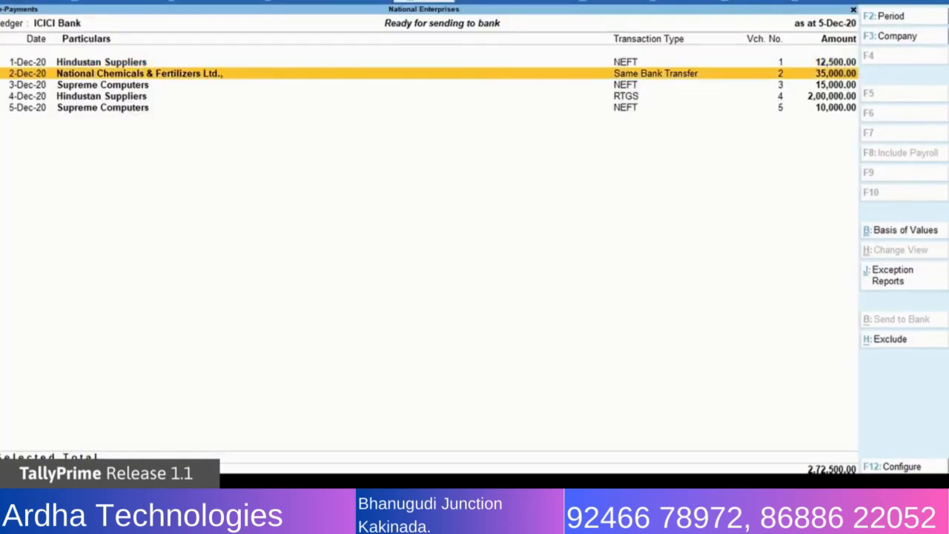
pyautogui.press('Up')
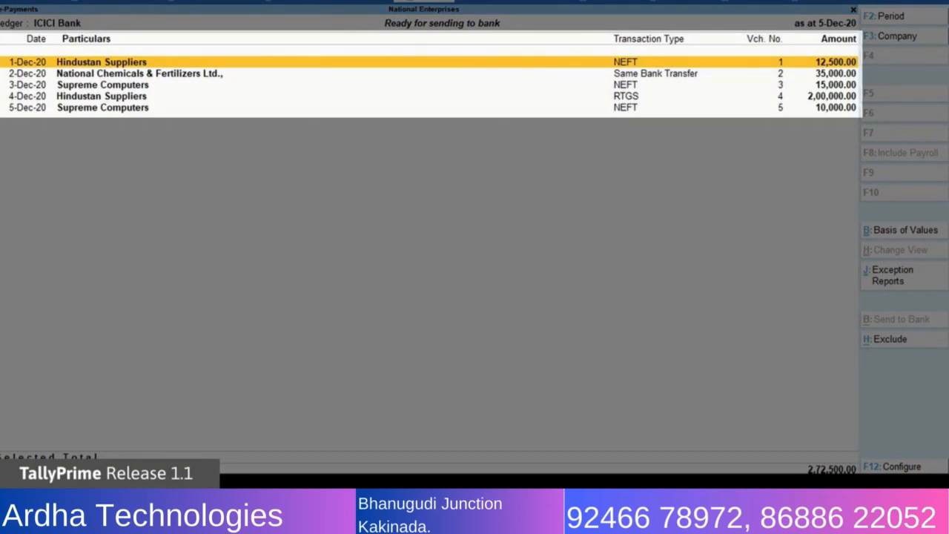
pyautogui.press('space')
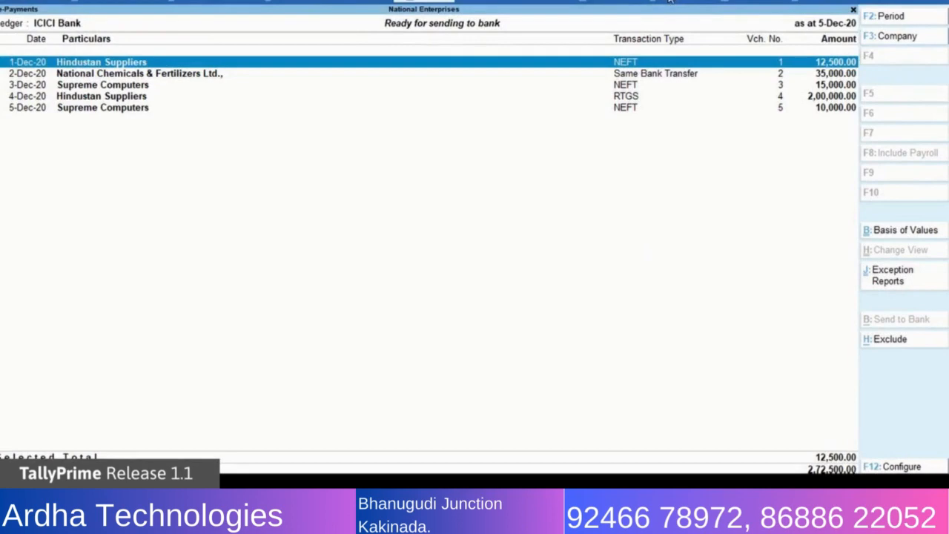
# Export the selected payment's instructions for the bank with the preset format and output file settings.
pyautogui.click(670, 8)
pyautogui.click(714, 42)
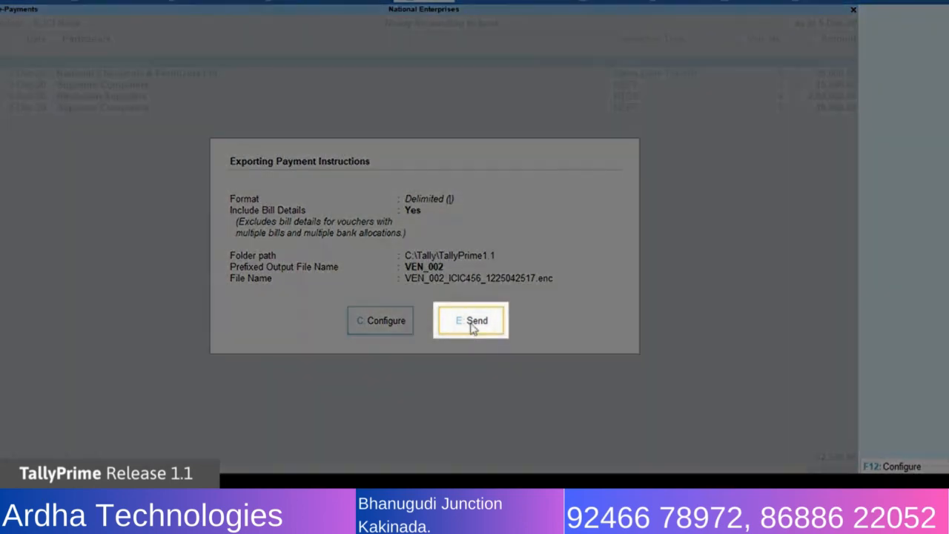
pyautogui.click(471, 323)
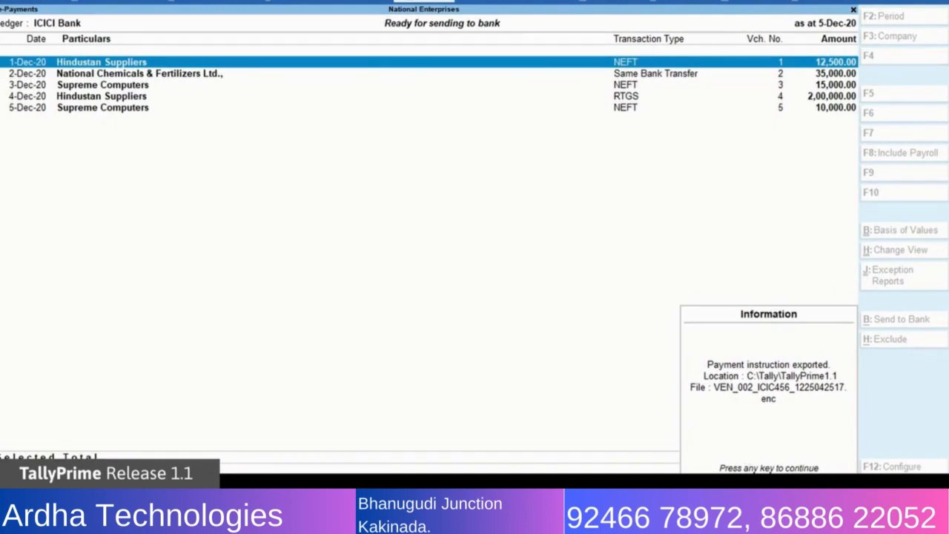
pyautogui.press('Return')
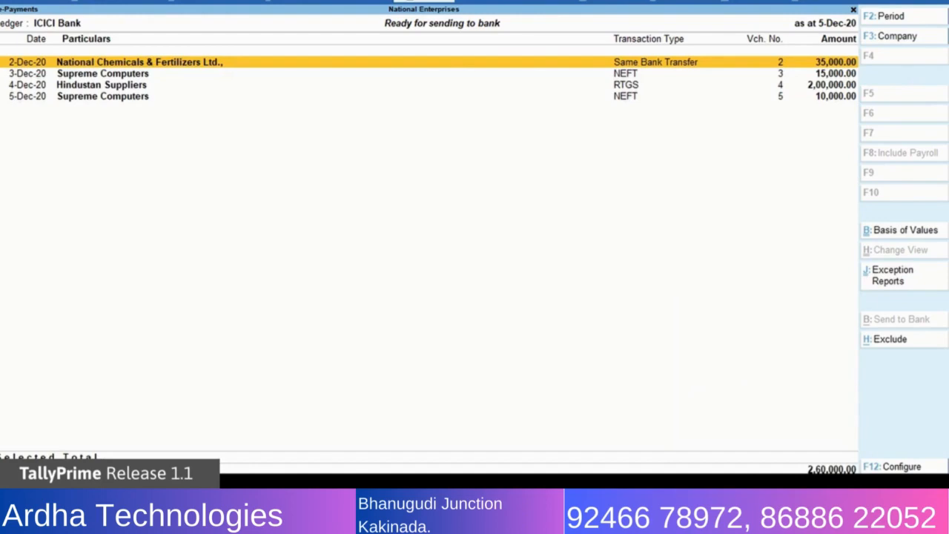
# Check the status of the exported payment among the unreconciled transactions sent to bank.
pyautogui.press('Escape')
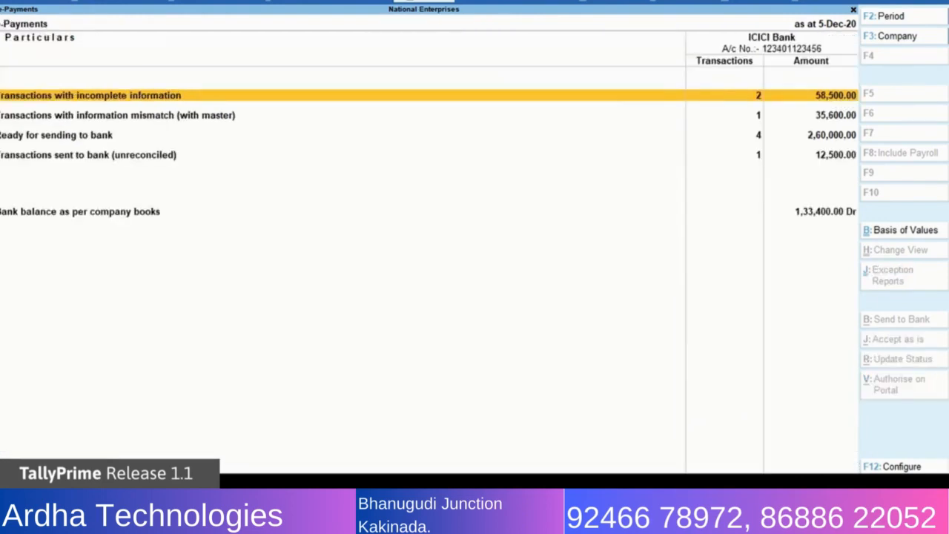
pyautogui.press('Down')
pyautogui.press('Down')
pyautogui.press('Down')
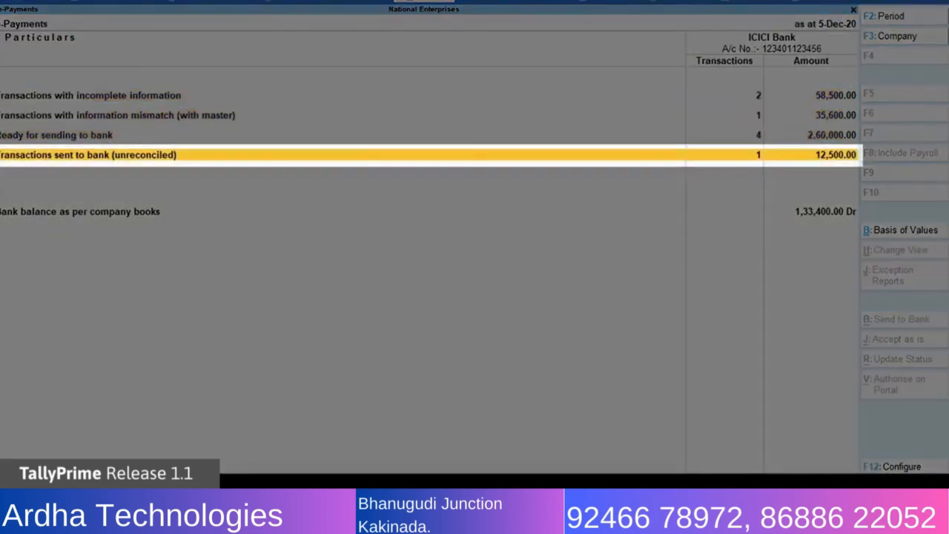
pyautogui.press('Return')
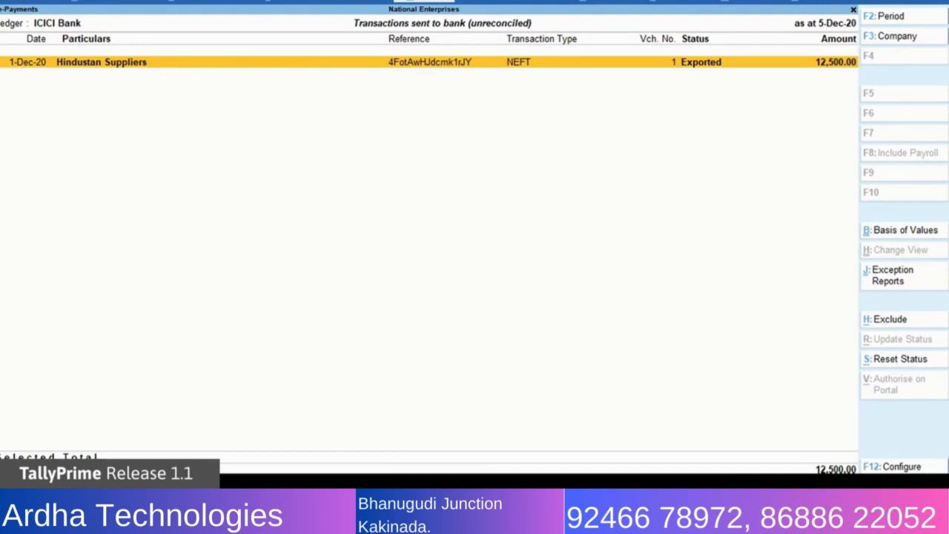
pyautogui.press('Escape')
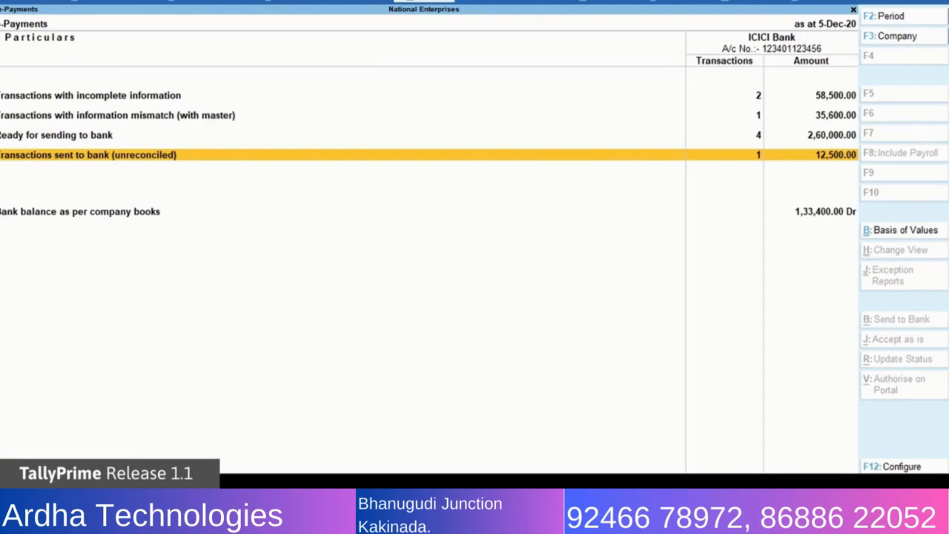
# Review the errors listed for the ICICI Bank transactions with incomplete information.
pyautogui.press('Up')
pyautogui.press('Up')
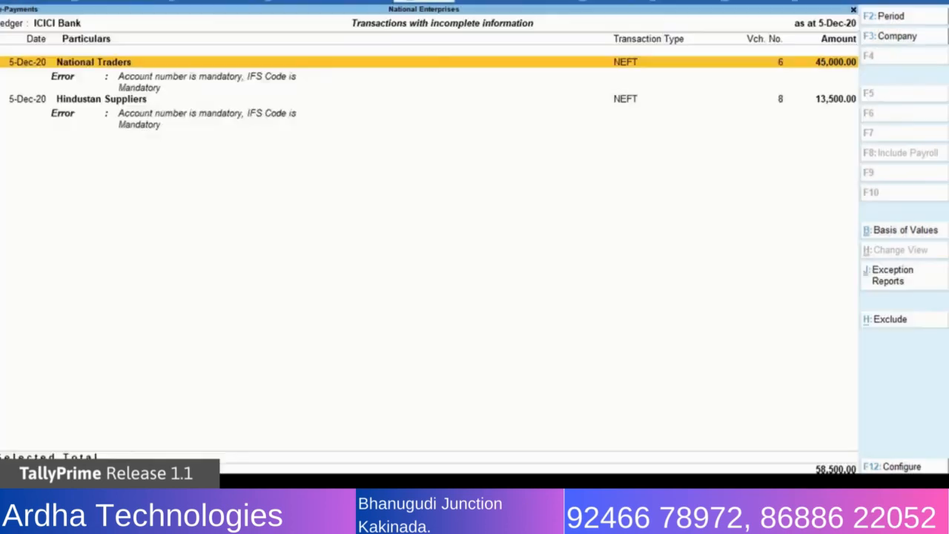
pyautogui.press('Down')
pyautogui.press('Down')
pyautogui.press('Down')
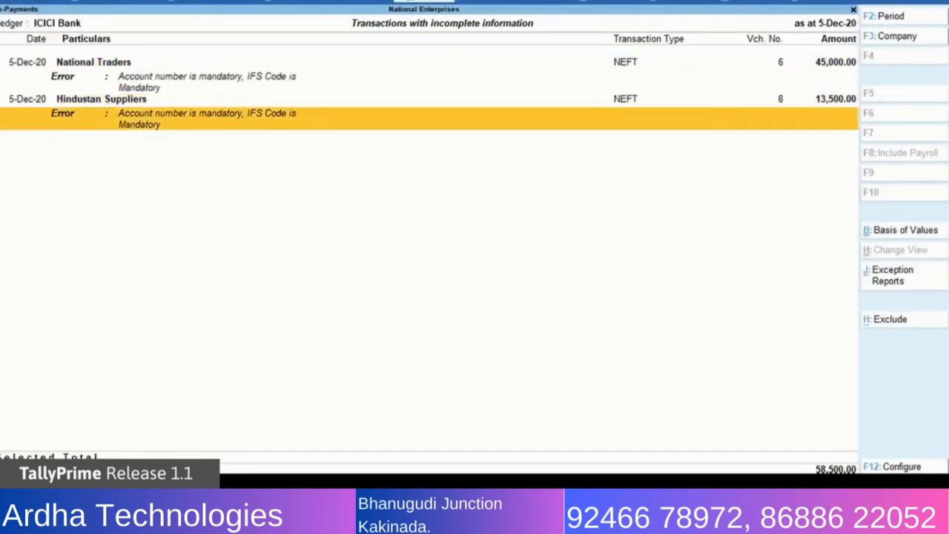
pyautogui.press('Up')
pyautogui.press('Up')
pyautogui.press('Up')
pyautogui.press('Escape')
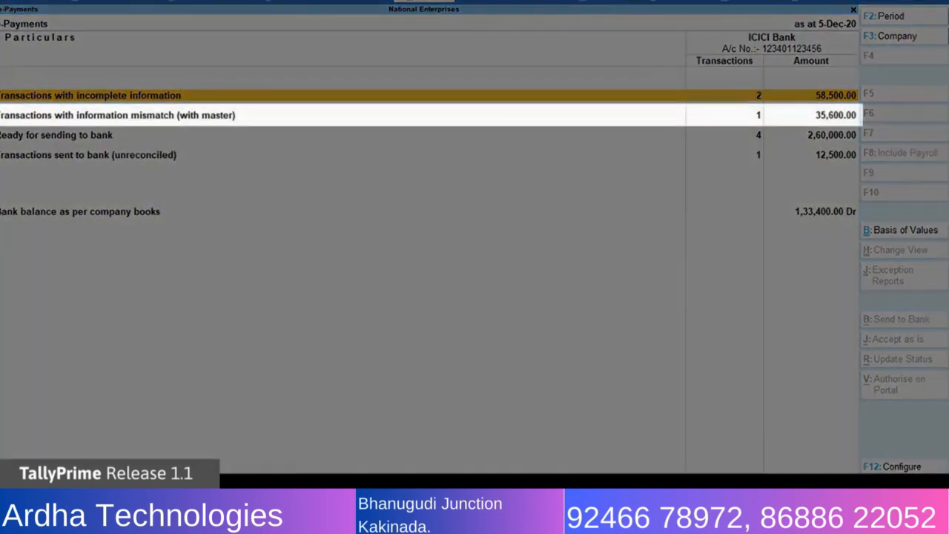
# Check the warning on the transaction whose information mismatches its master.
pyautogui.press('Down')
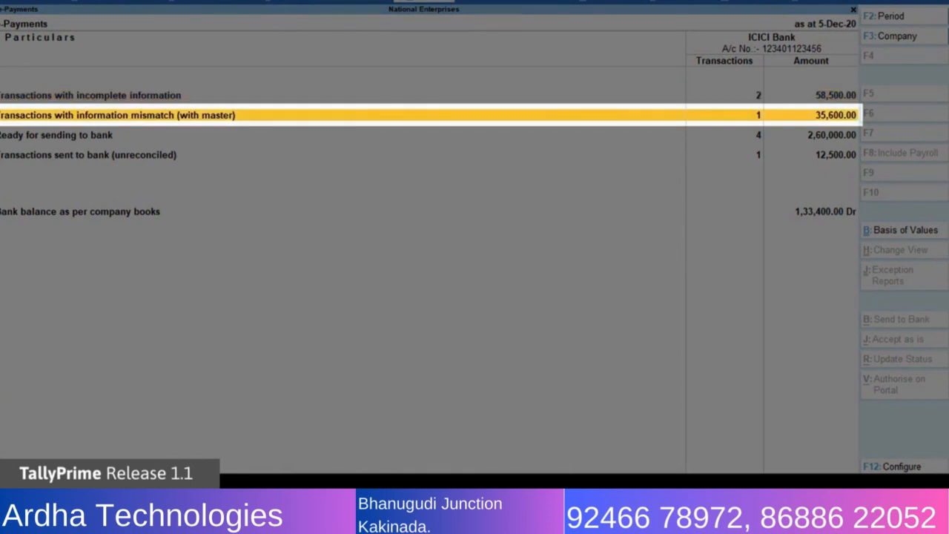
pyautogui.press('Return')
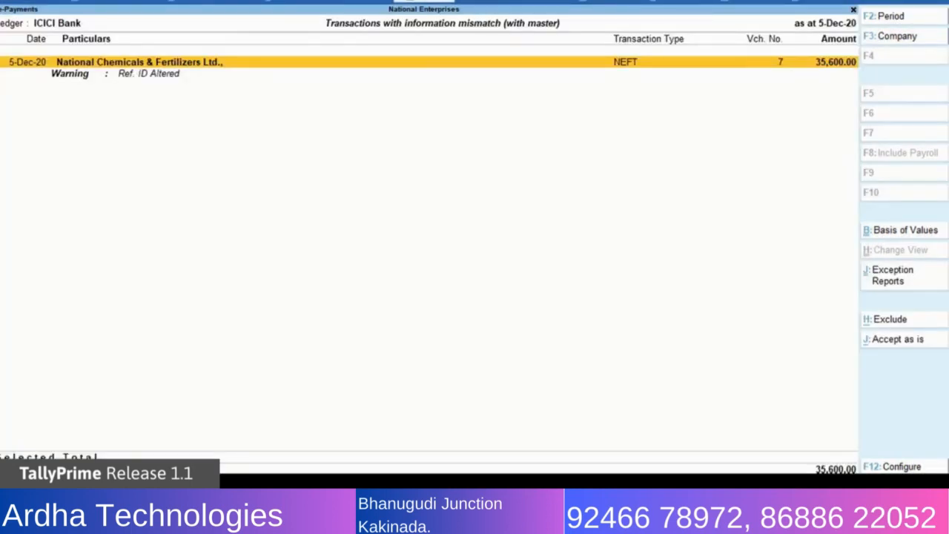
pyautogui.press('Escape')
pyautogui.press('Down')
pyautogui.press('Up')
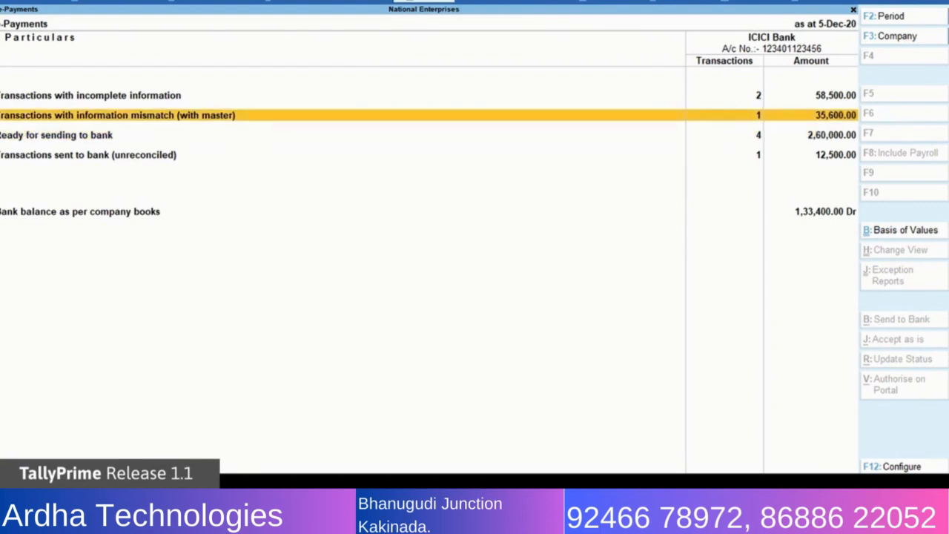
# Fill the missing bank details of the incomplete 13,500 Hindustan Suppliers transaction from its master information and accept the change.
pyautogui.press('Up')
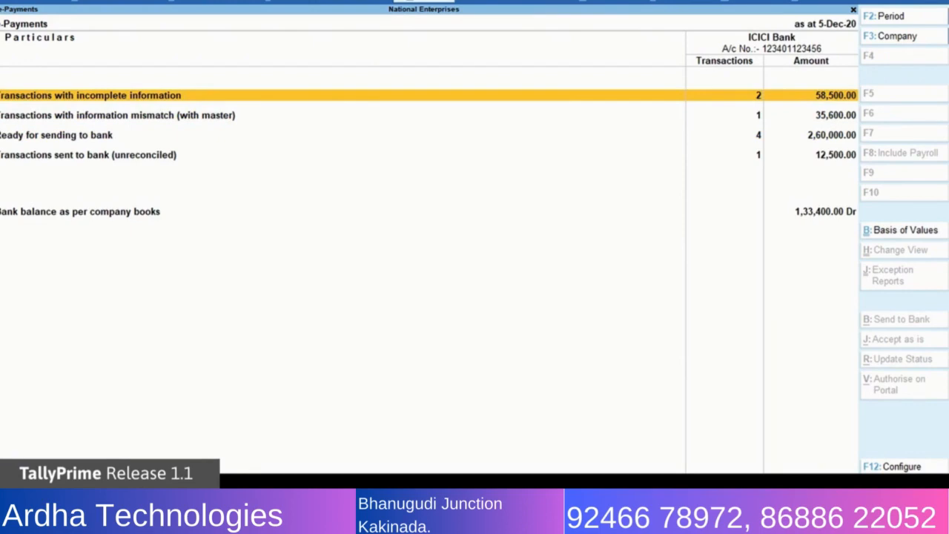
pyautogui.press('Return')
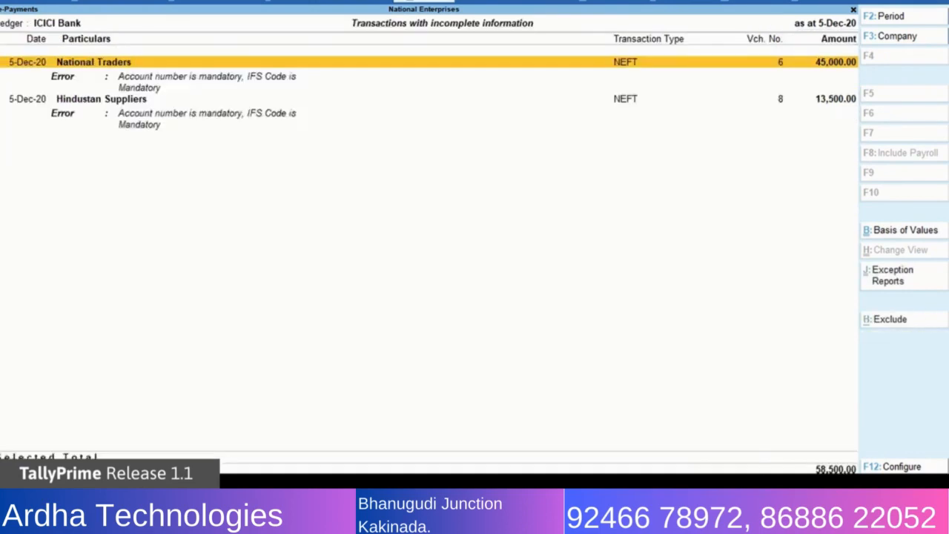
pyautogui.press('space')
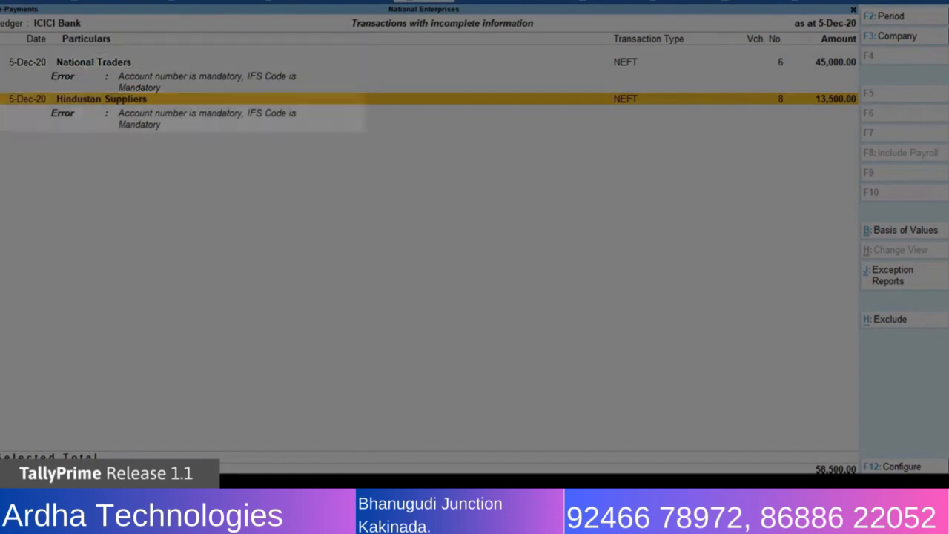
pyautogui.press('Down')
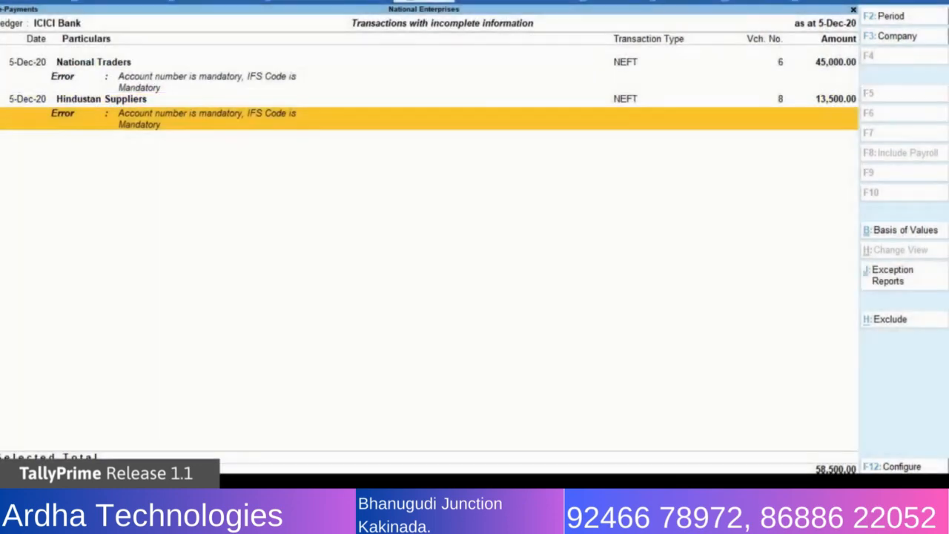
pyautogui.press('Up')
pyautogui.press('Return')
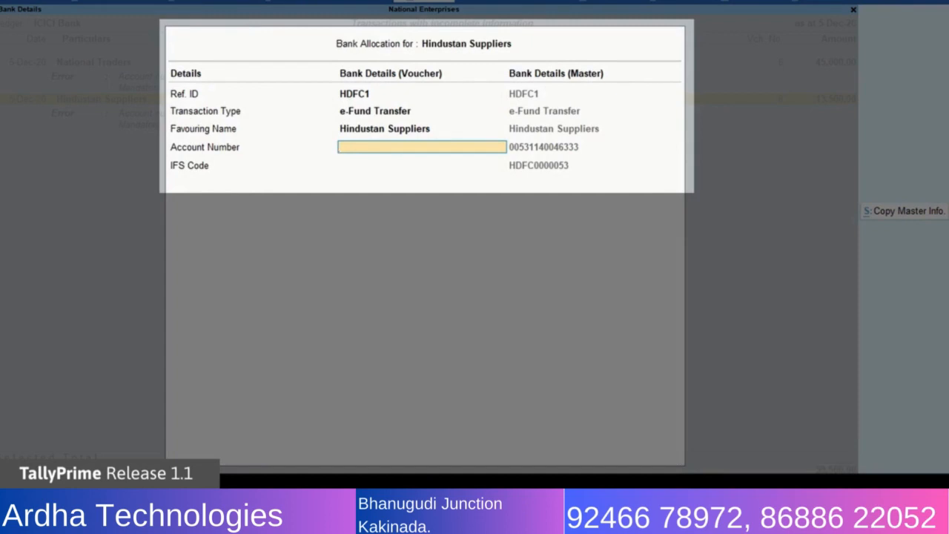
pyautogui.click(906, 212)
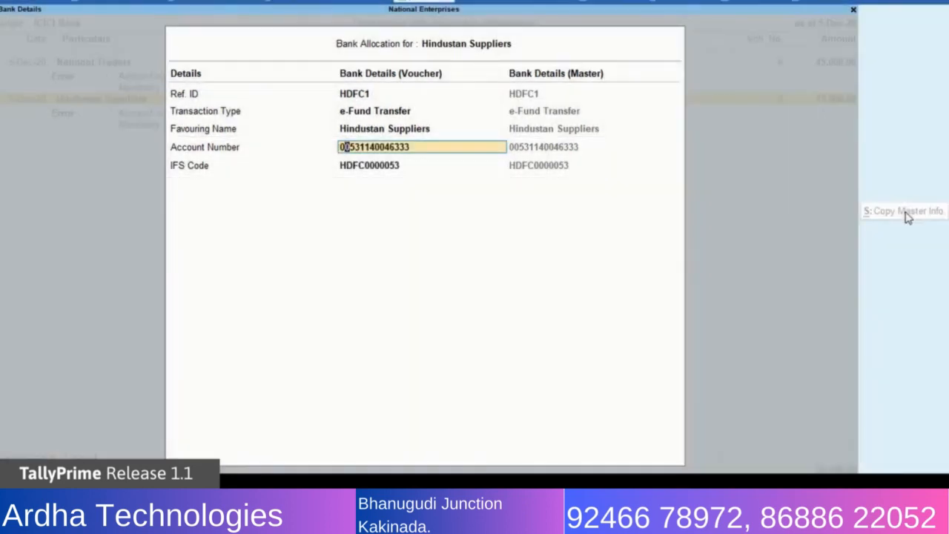
pyautogui.hotkey('ctrl', 'a')
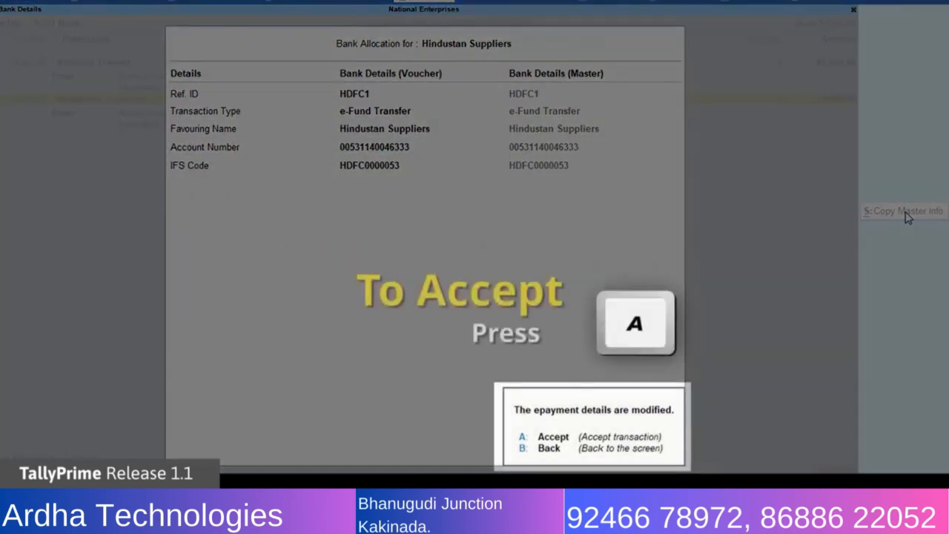
pyautogui.press('a')
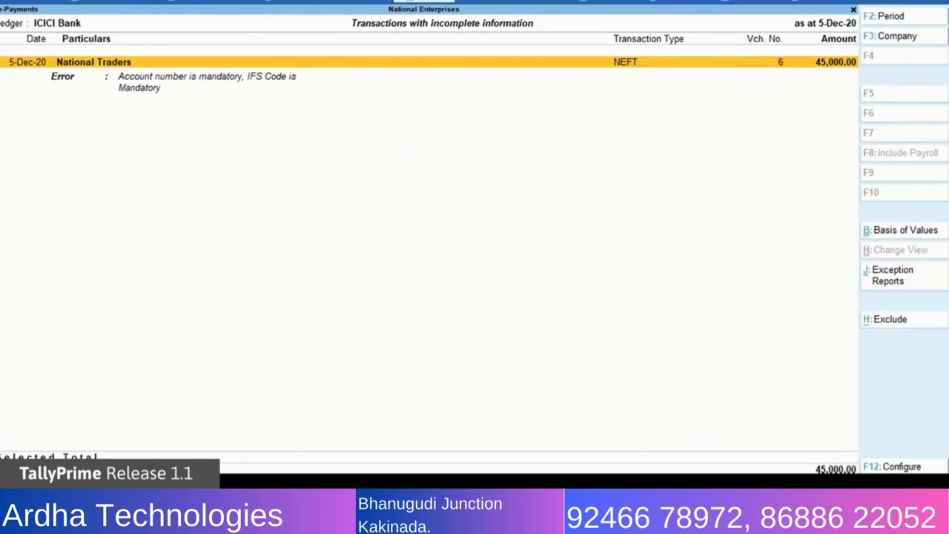
# Check the corrected Hindustan Suppliers transaction in the list of payments ready for sending to bank.
pyautogui.press('Escape')
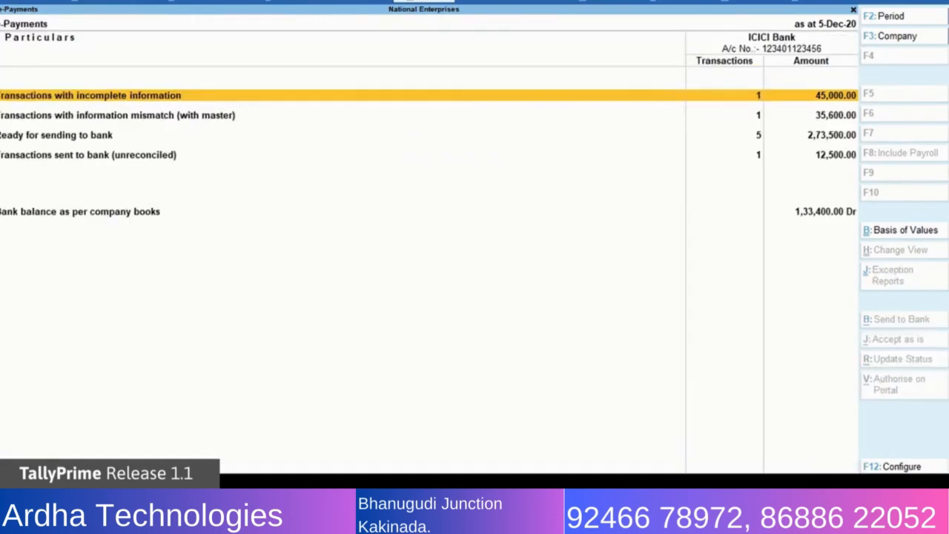
pyautogui.press('Down')
pyautogui.press('Down')
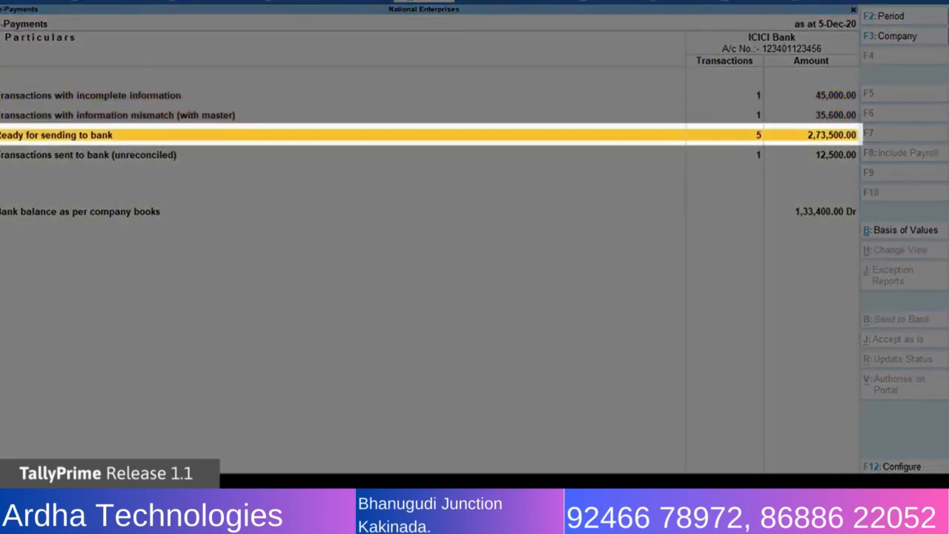
pyautogui.press('Return')
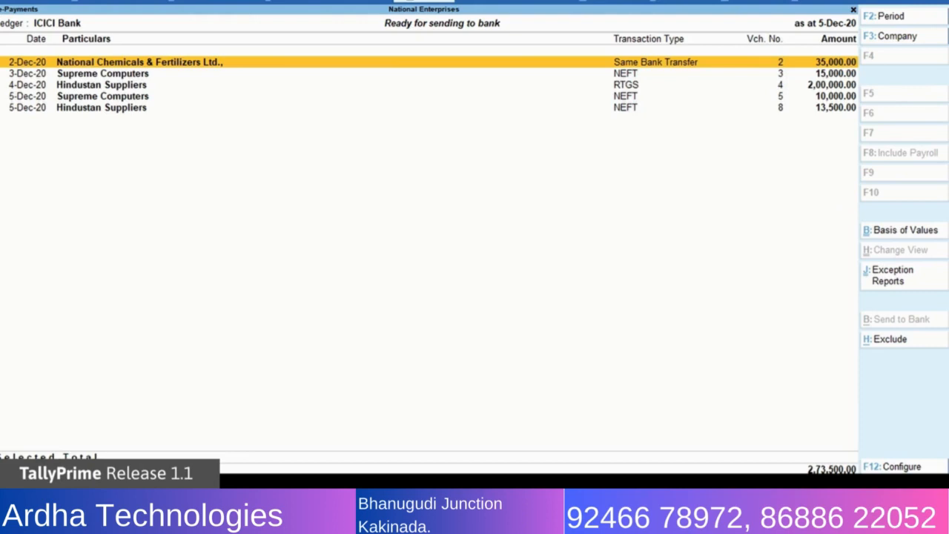
pyautogui.press('Down')
pyautogui.press('Down')
pyautogui.press('Down')
pyautogui.press('Down')
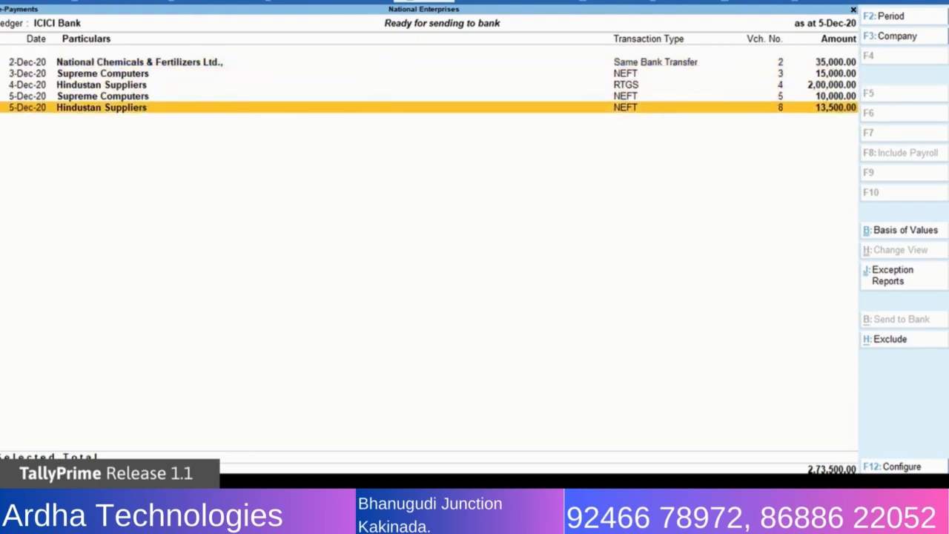
pyautogui.press('Escape')
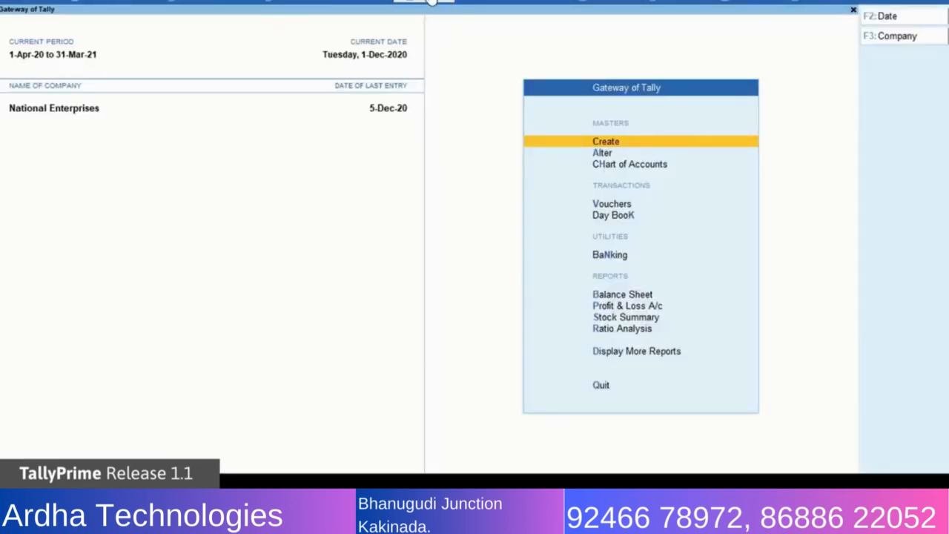
# Reopen the e-Payments report and display the unreconciled transactions sent to bank.
pyautogui.click(433, 3)
pyautogui.write('Epa')
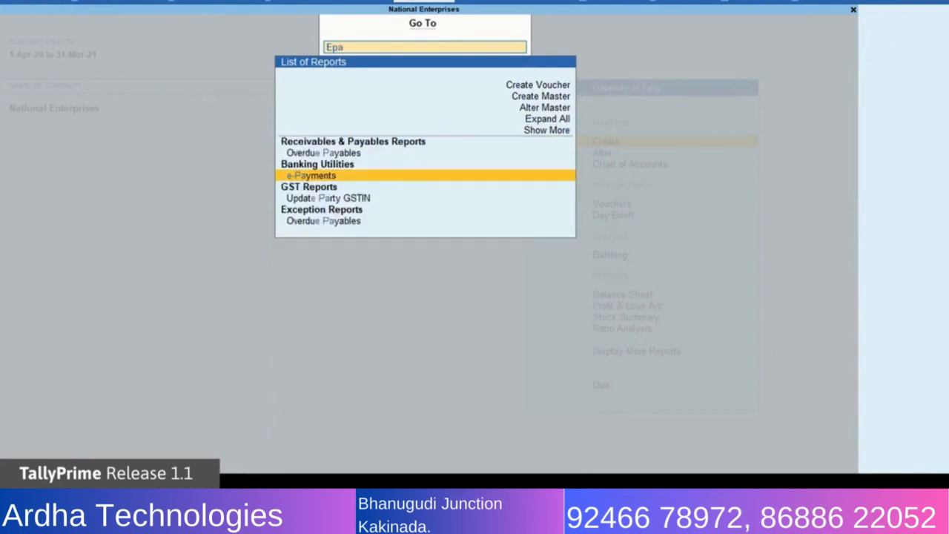
pyautogui.press('Return')
pyautogui.press('Down')
pyautogui.press('Down')
pyautogui.press('Down')
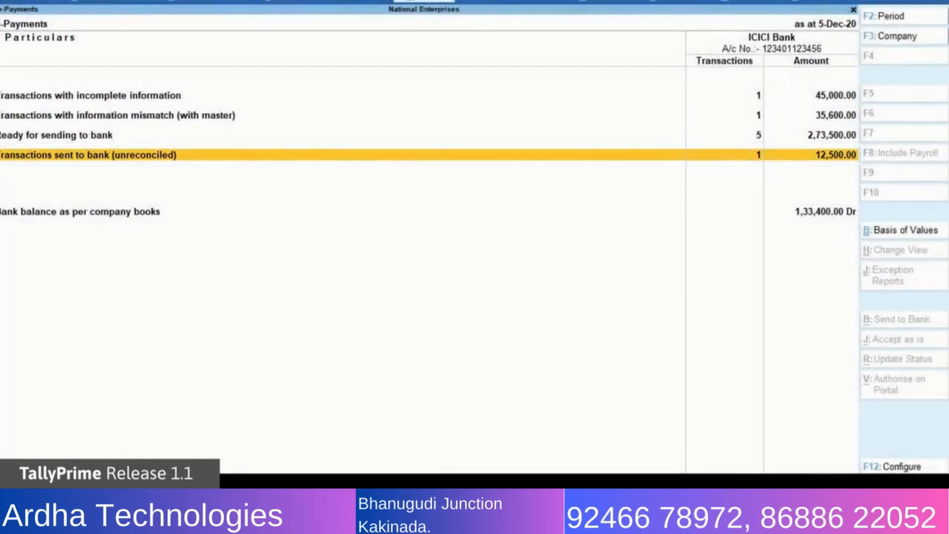
pyautogui.press('Return')
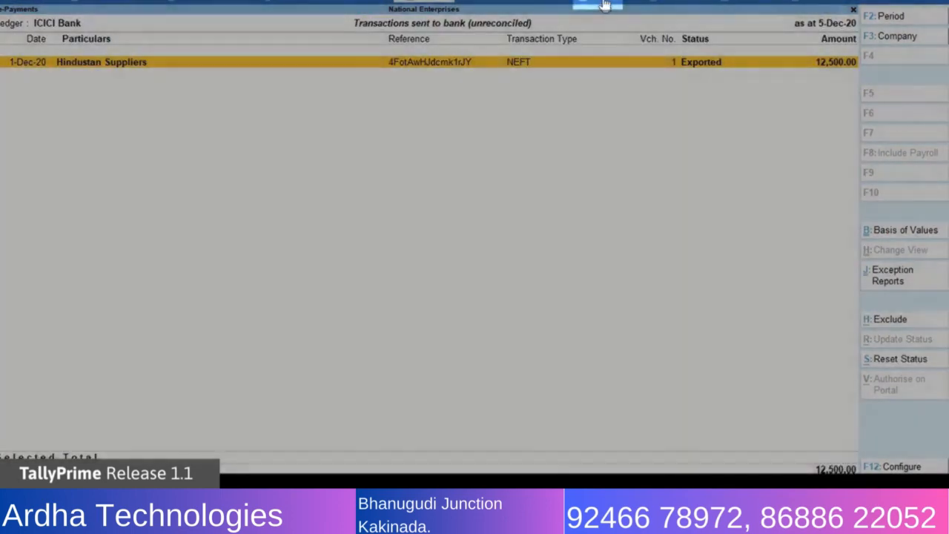
pyautogui.click(605, 6)
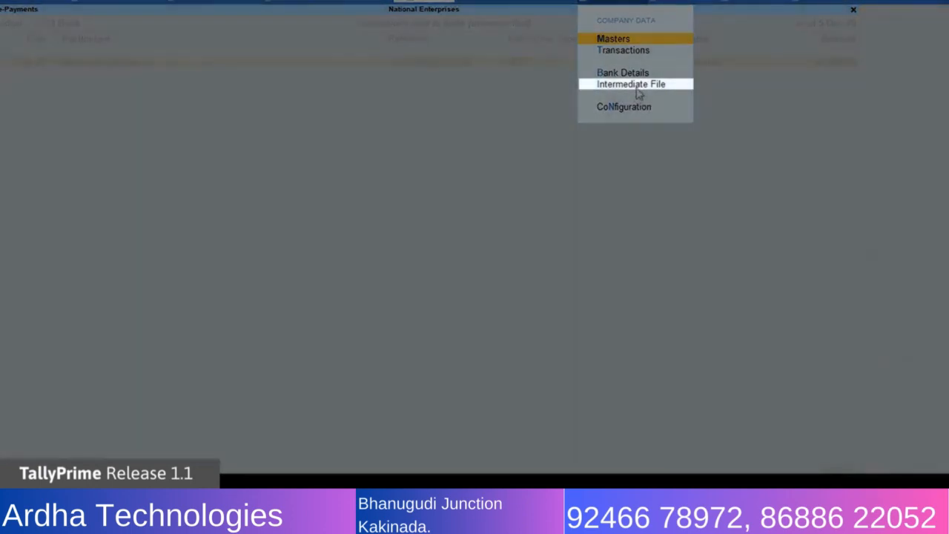
pyautogui.click(636, 86)
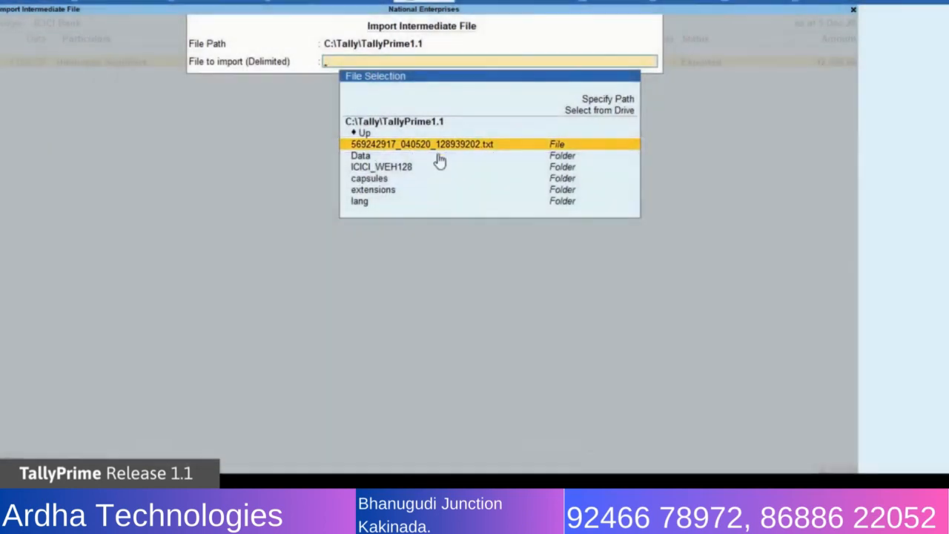
pyautogui.press('Return')
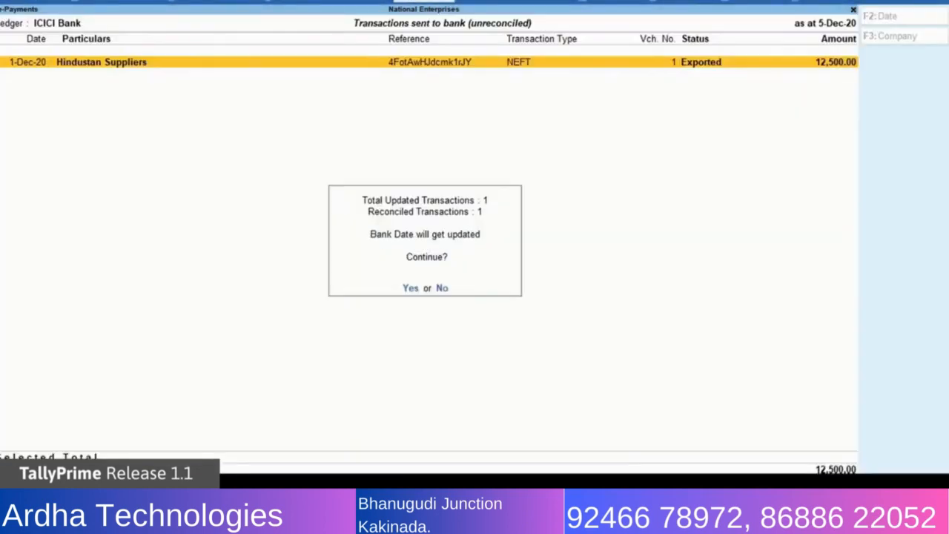